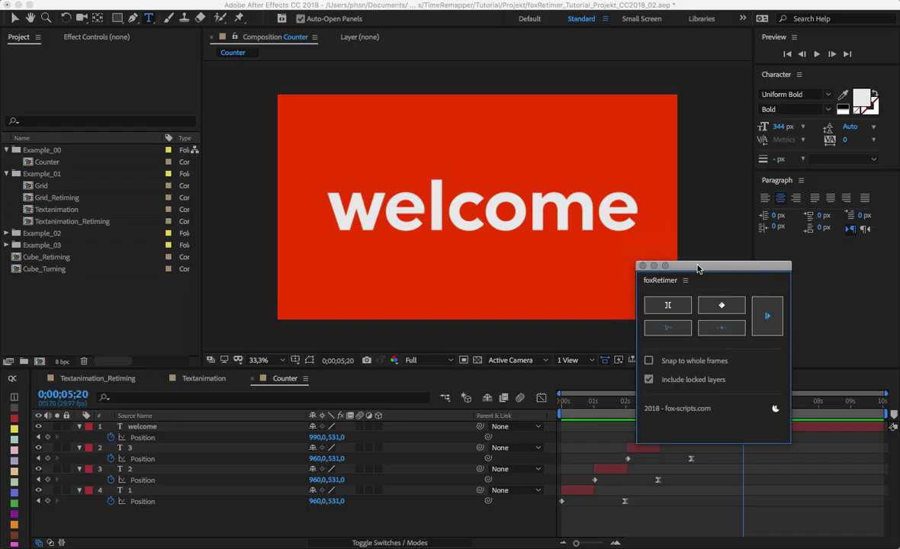
- Dock the floating foxRetimer panel into the right column and raise the Counter timeline divider
drag(697, 268, 822, 278)
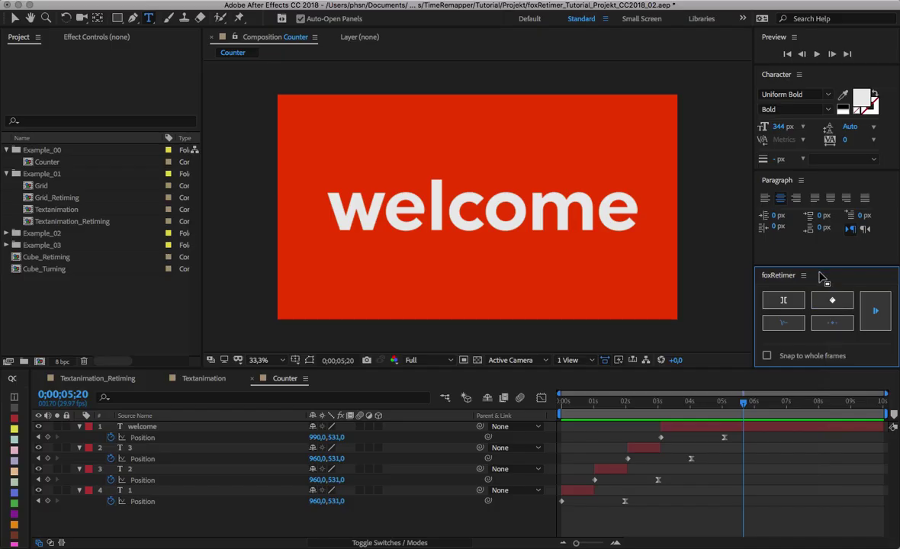
drag(819, 368, 819, 342)
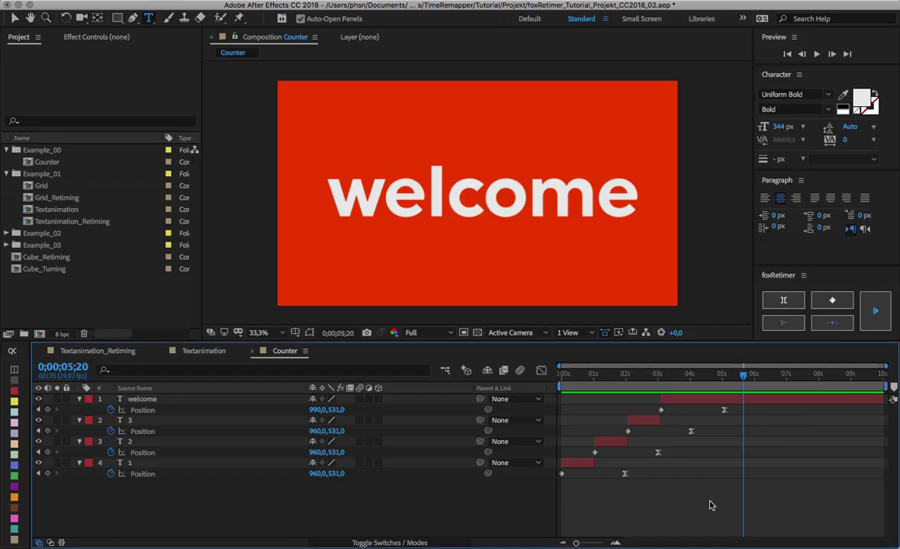
- Pre-compose the four counter text layers into Pre-comp 1
drag(266, 502, 194, 367)
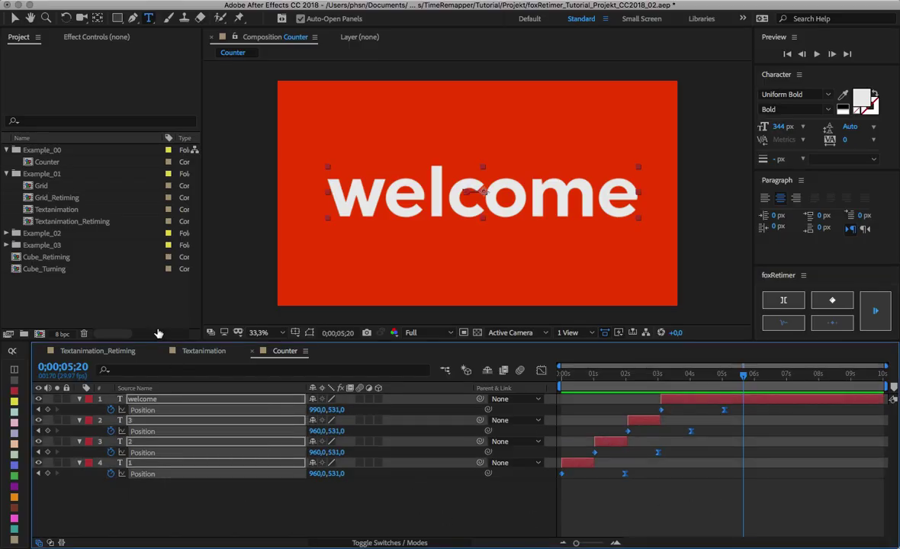
key(super+shift+c)
key(Return)
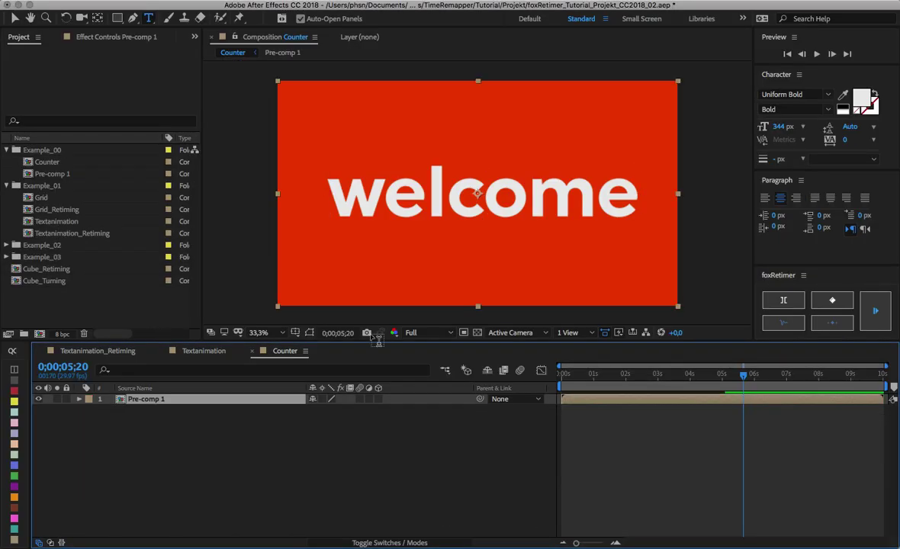
- Open Pre-comp 1 and dock its timeline below Counter, resizing both timeline panels
double_click(286, 399)
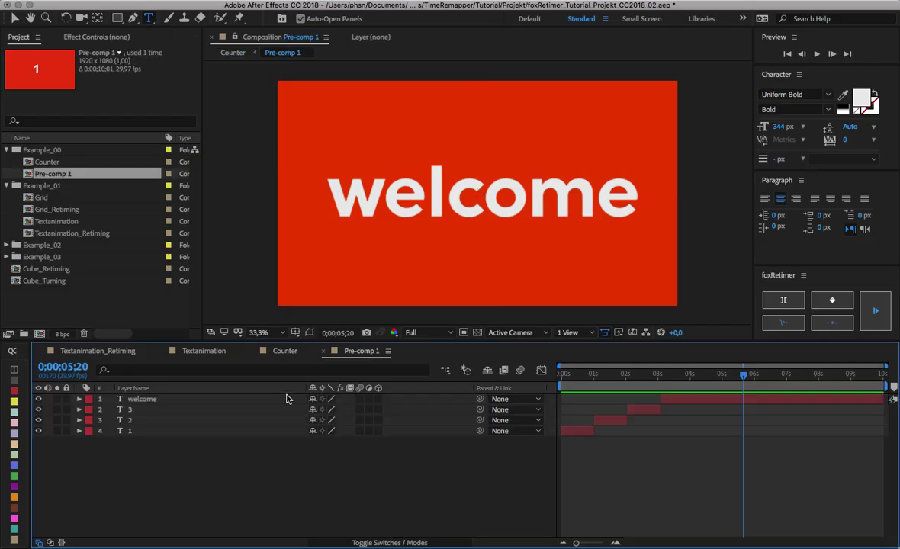
drag(353, 355, 345, 524)
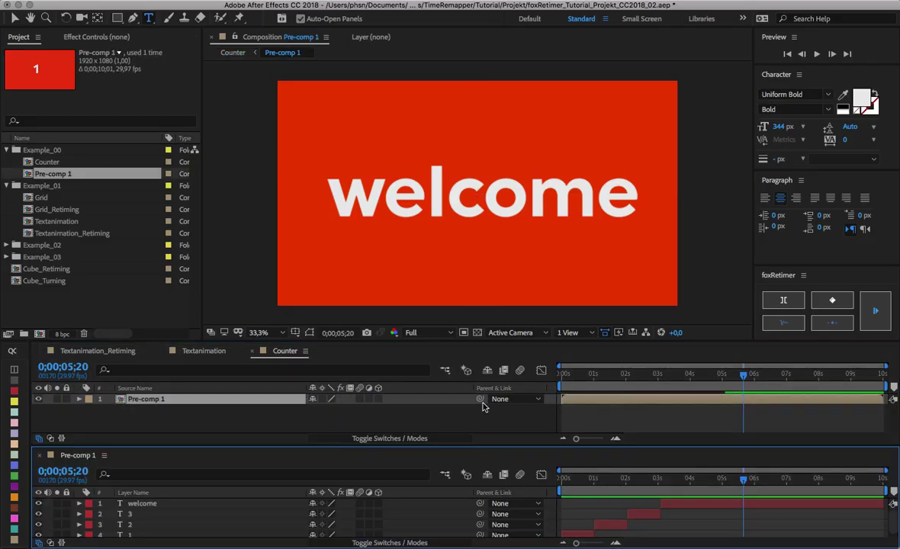
drag(518, 343, 519, 287)
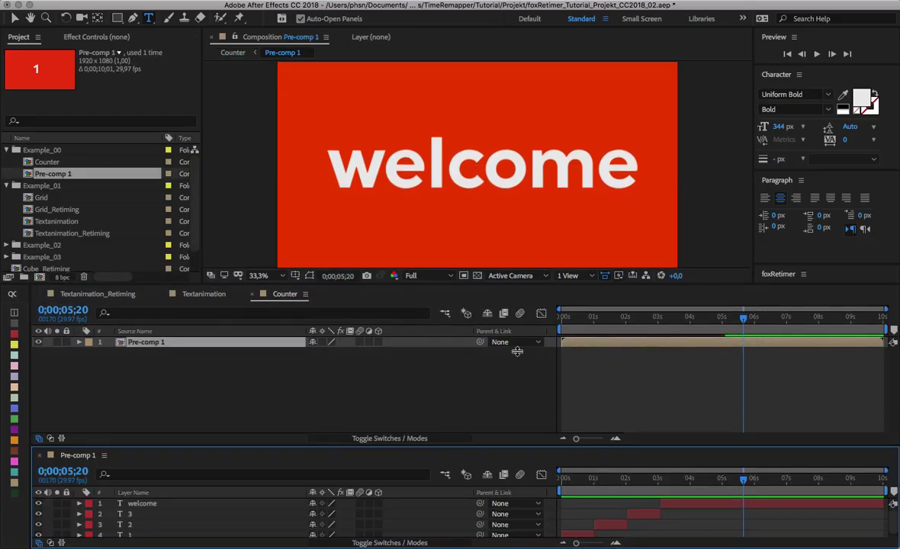
drag(521, 444, 521, 420)
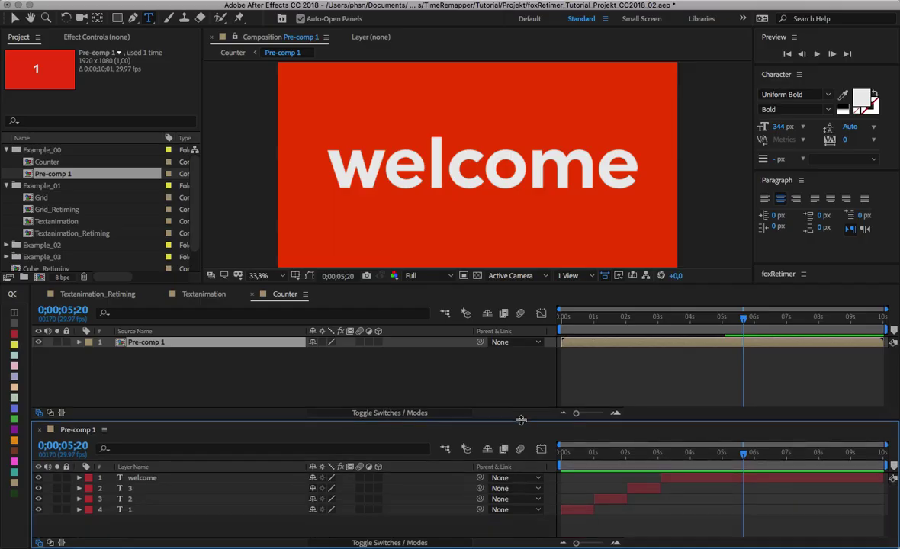
- Preview the counter animation, check the layers' Position keyframes, and bring up Pre-comp 1's layer menu
key(space)
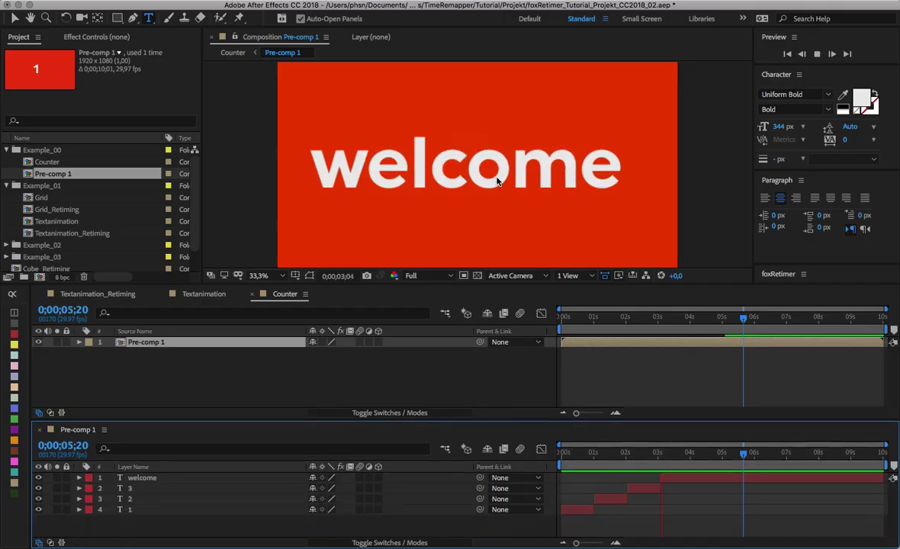
key(space)
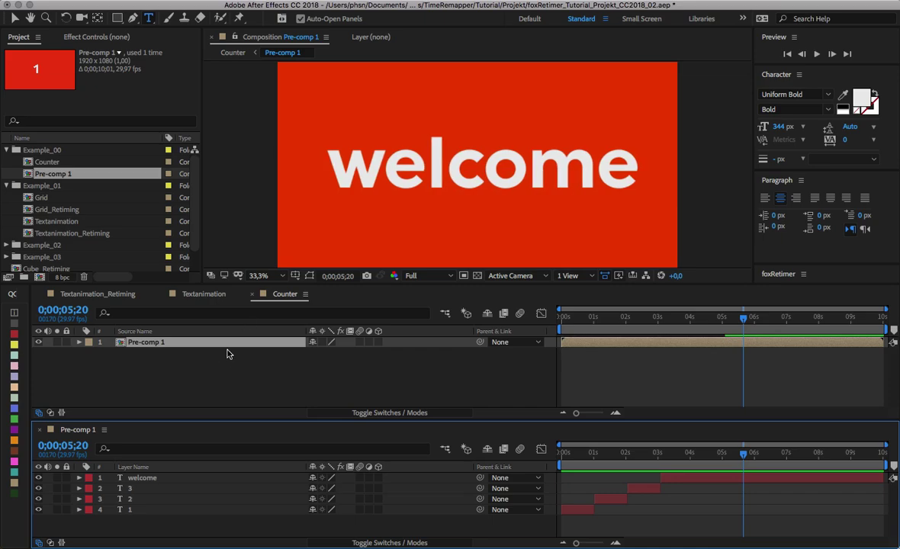
key(u)
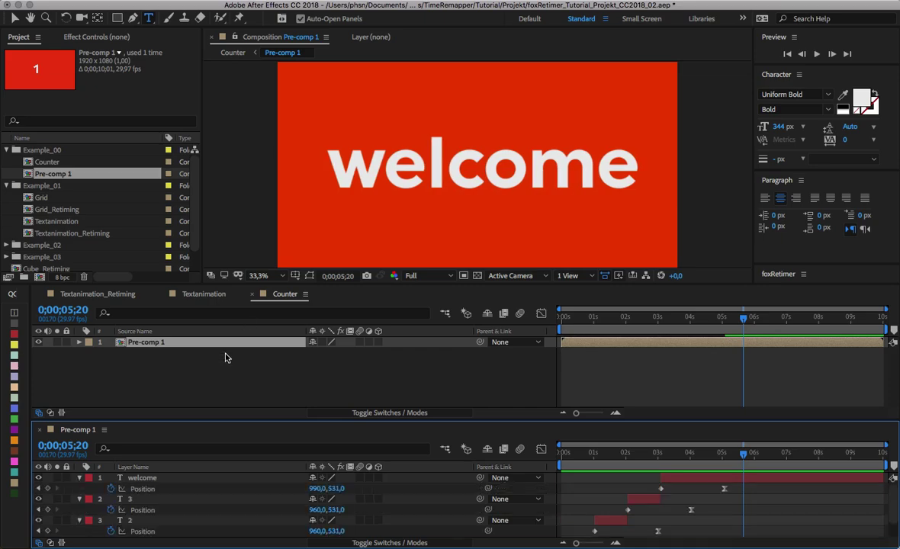
key(u)
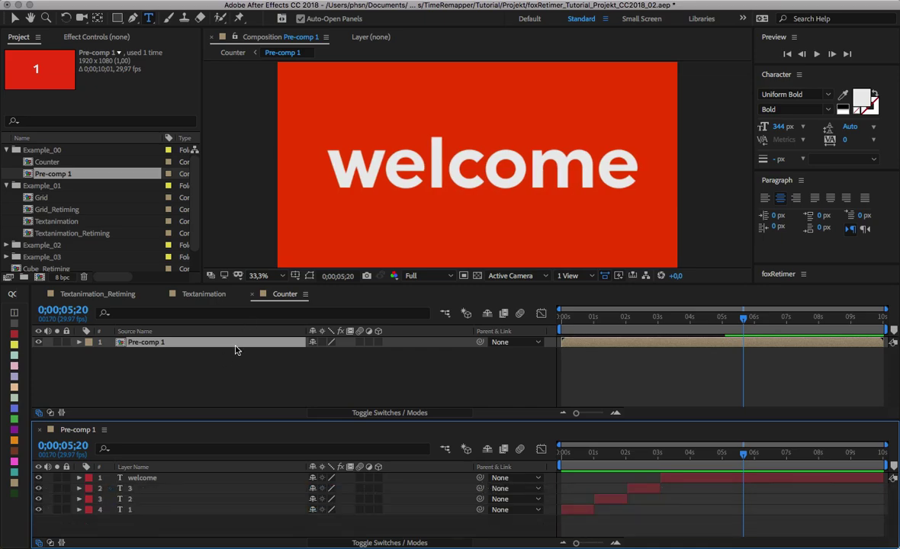
right_click(296, 345)
- Enable time remapping on Pre-comp 1 and keyframe it at 0;00;02;02, the 3 layer's in-point
mouse_move(382, 301)
click(567, 302)
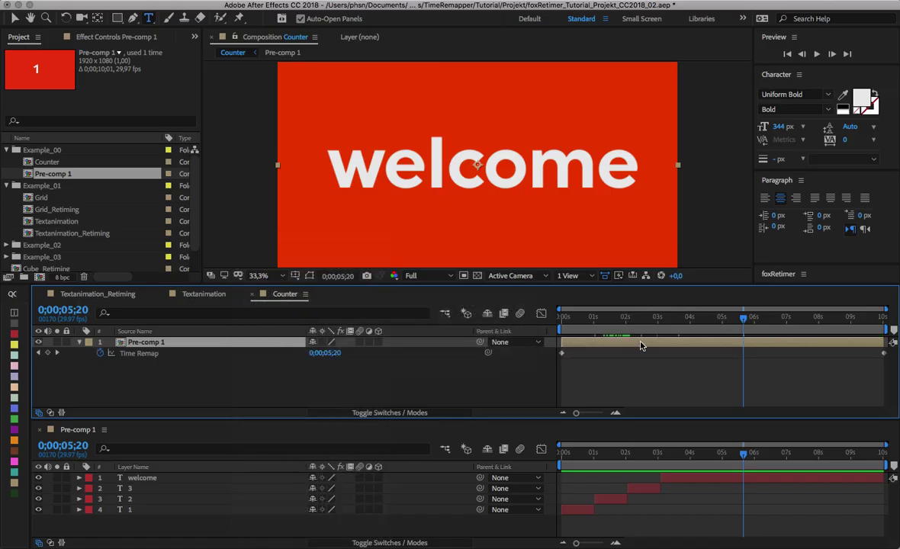
click(640, 490)
key(i)
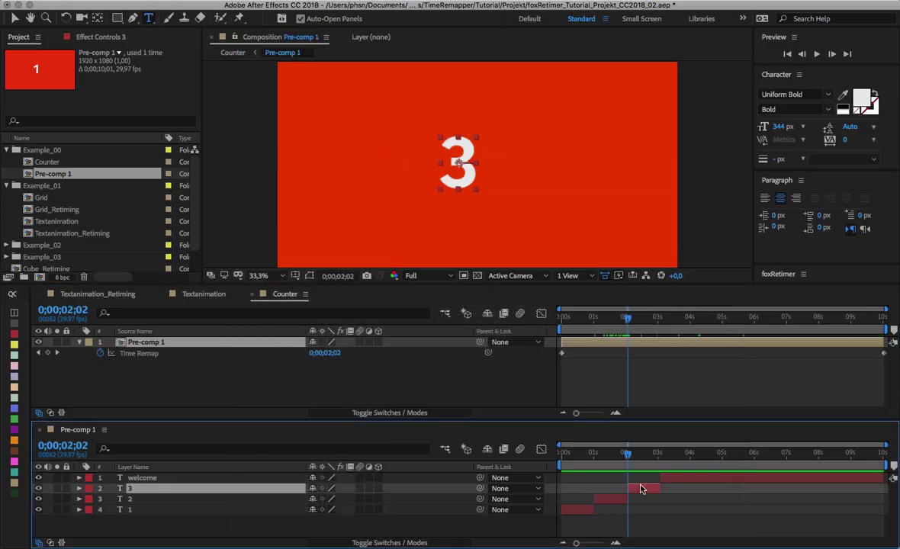
click(582, 364)
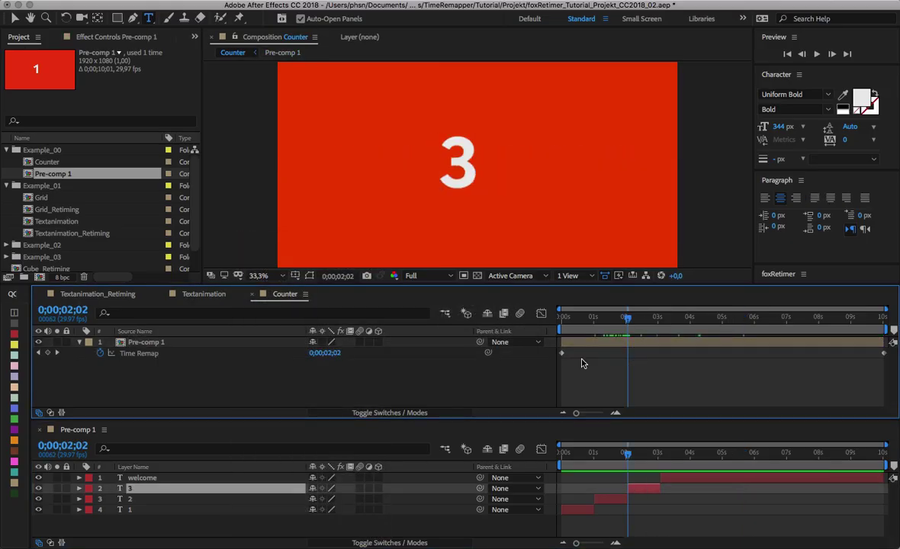
click(48, 352)
- Add a Time Remap keyframe at welcome's in-point, 0;00;03;03, and drag it later to hold the 3
click(670, 480)
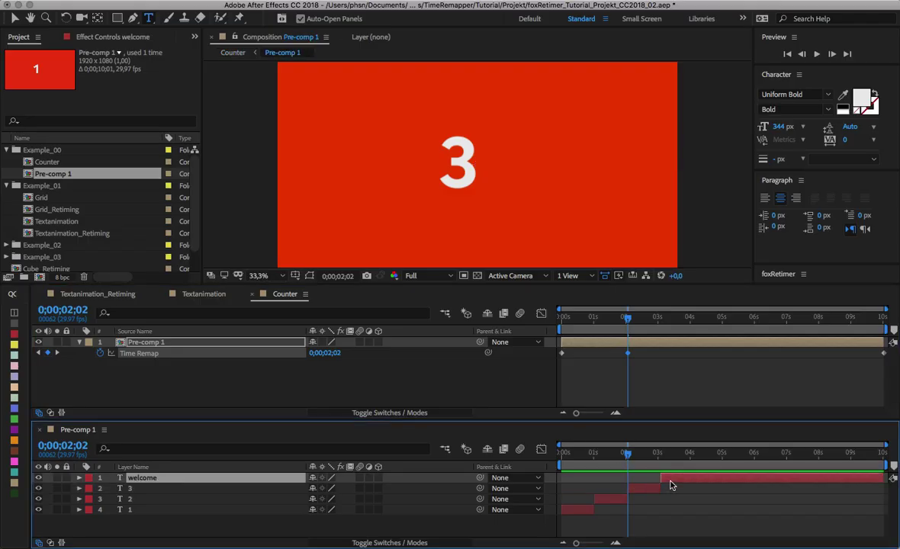
key(i)
click(671, 359)
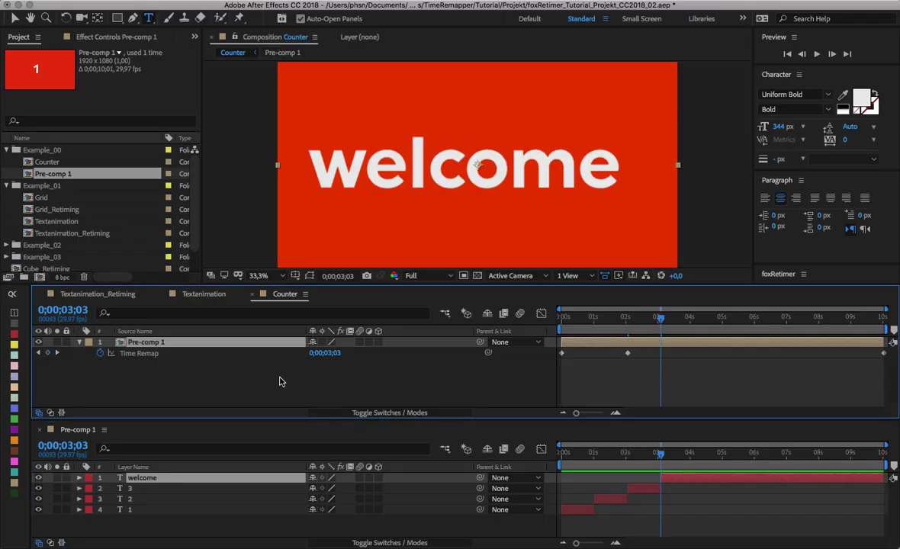
click(48, 352)
click(653, 374)
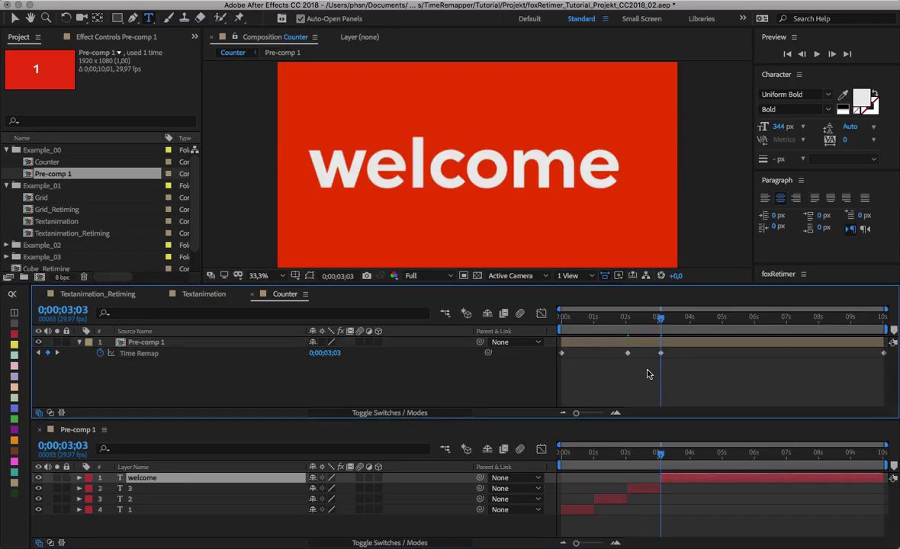
drag(664, 359, 733, 353)
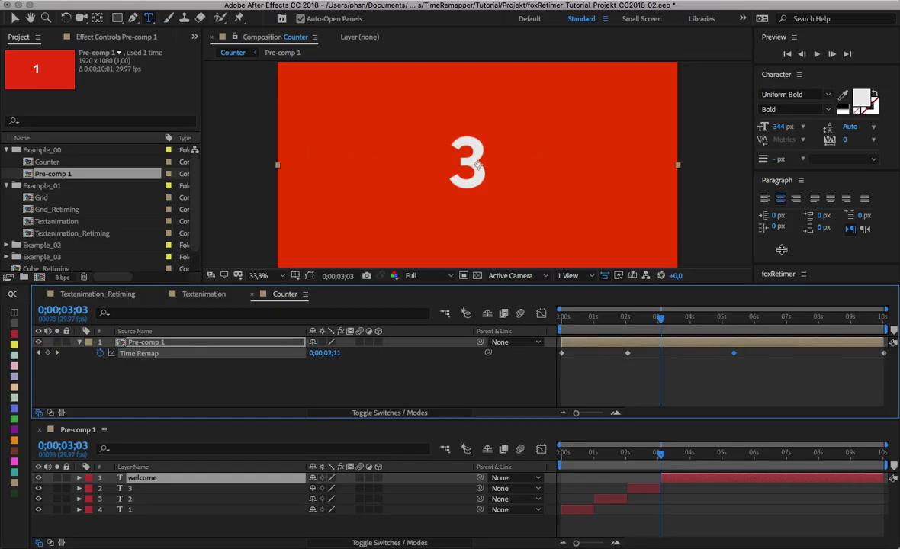
- Apply foxRetimer to bake the remap timing into Pre-comp 1's layers, then close Pre-comp 1's timeline
drag(782, 249, 784, 216)
click(874, 257)
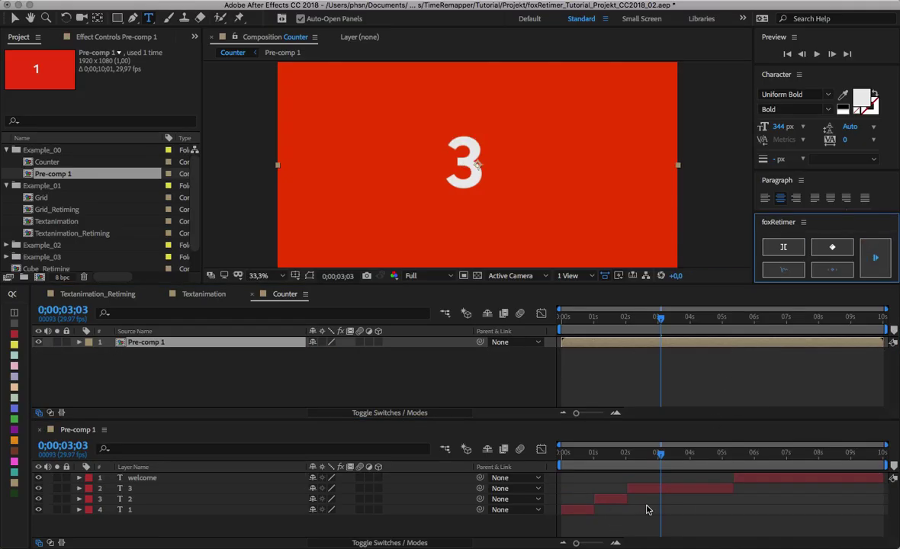
right_click(81, 432)
click(275, 311)
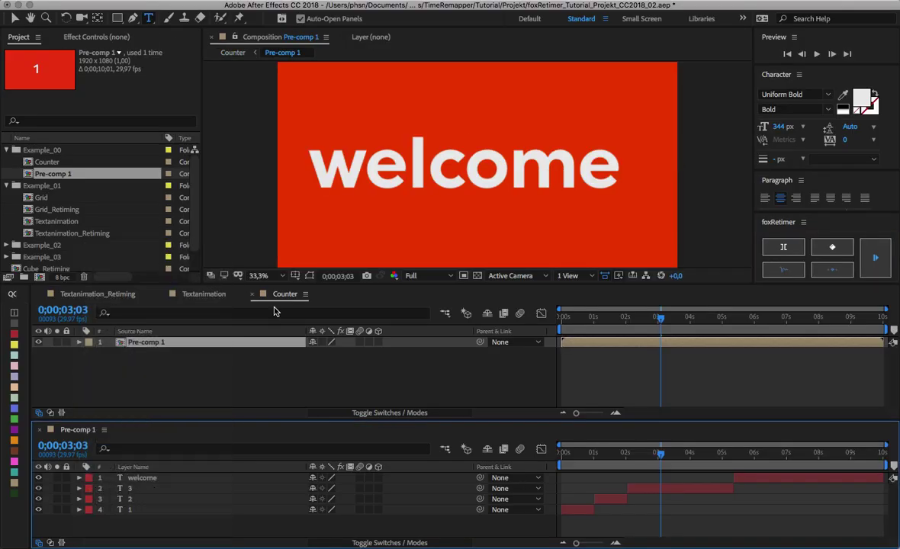
- Close the Counter timeline and preview the text animation
click(253, 293)
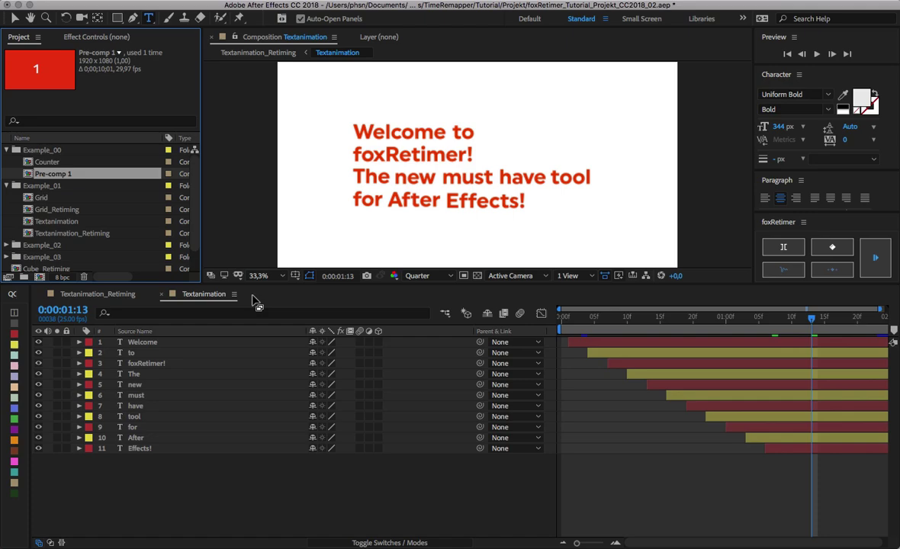
key(space)
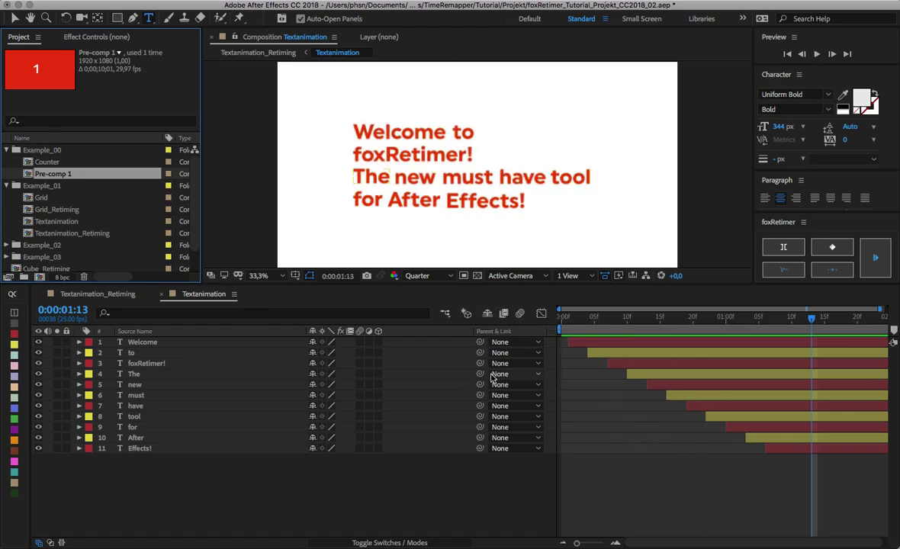
key(space)
- Show Textanimation_Retiming with the Textanimation timeline docked below, display its Time Remap curve, and preview
click(97, 293)
drag(204, 293, 193, 524)
click(176, 353)
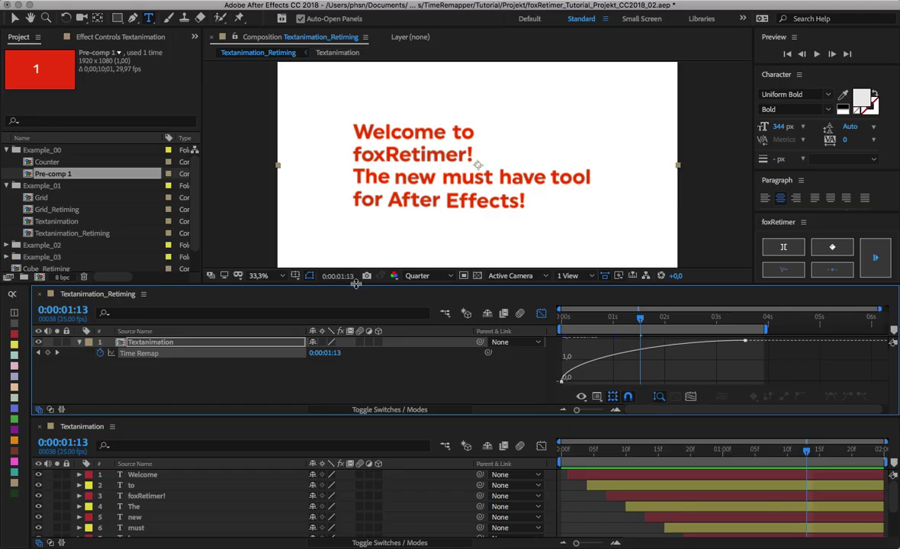
drag(355, 283, 355, 238)
click(456, 339)
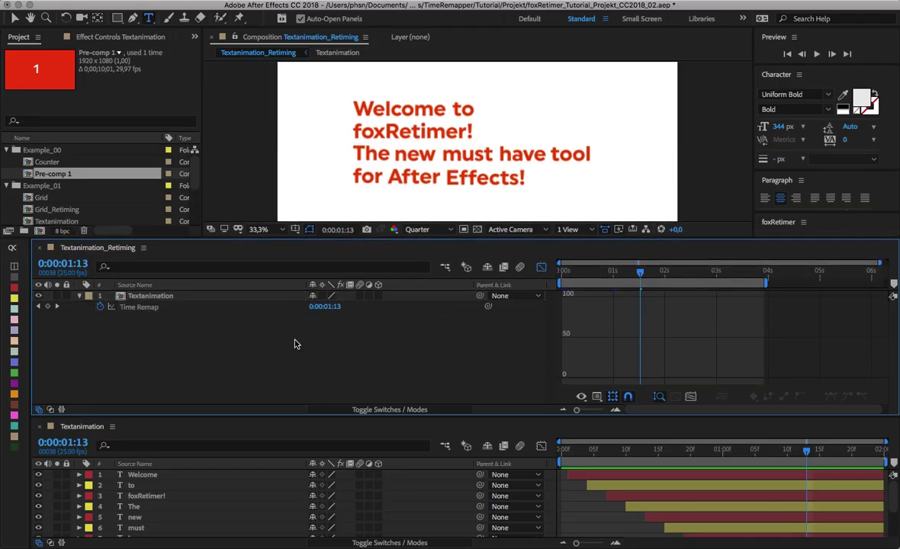
click(268, 309)
key(space)
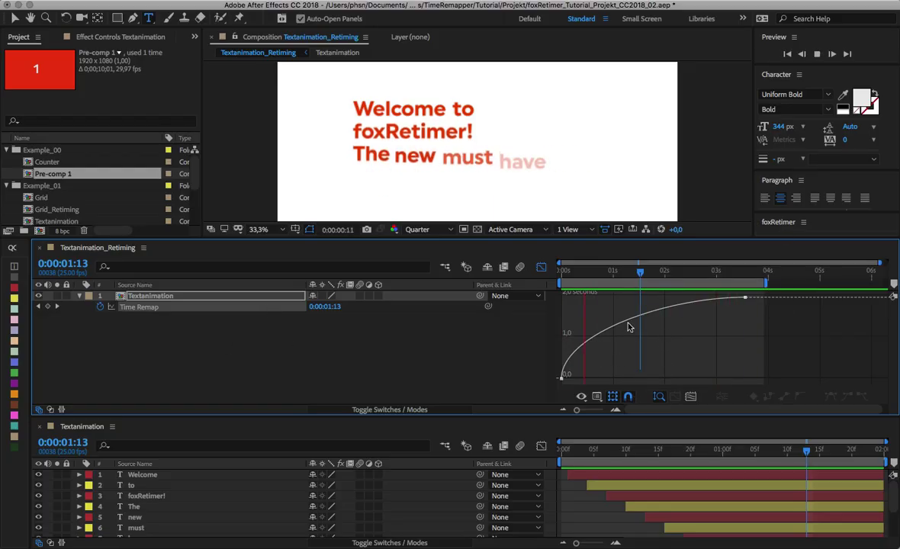
key(space)
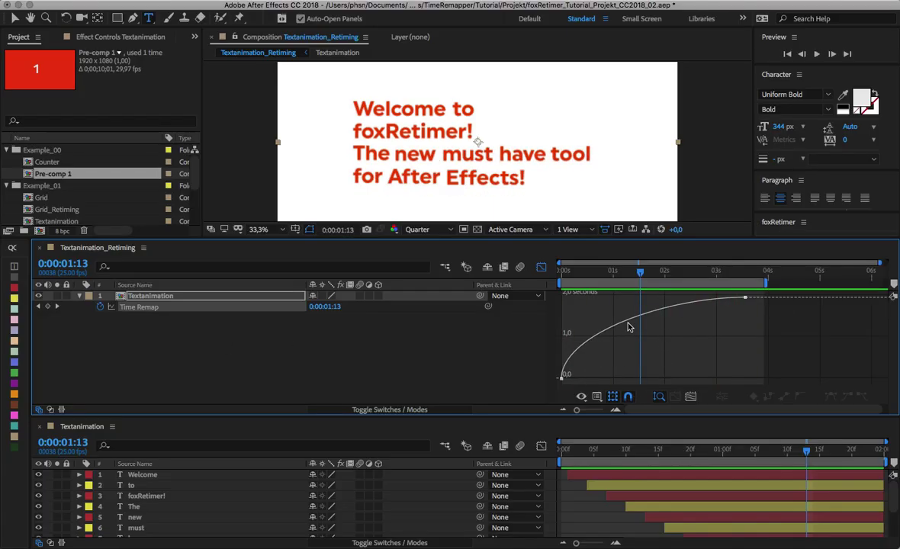
- Apply foxRetimer to push the remap curve into the 11 Textanimation word layers and resize the panels
click(776, 221)
click(874, 198)
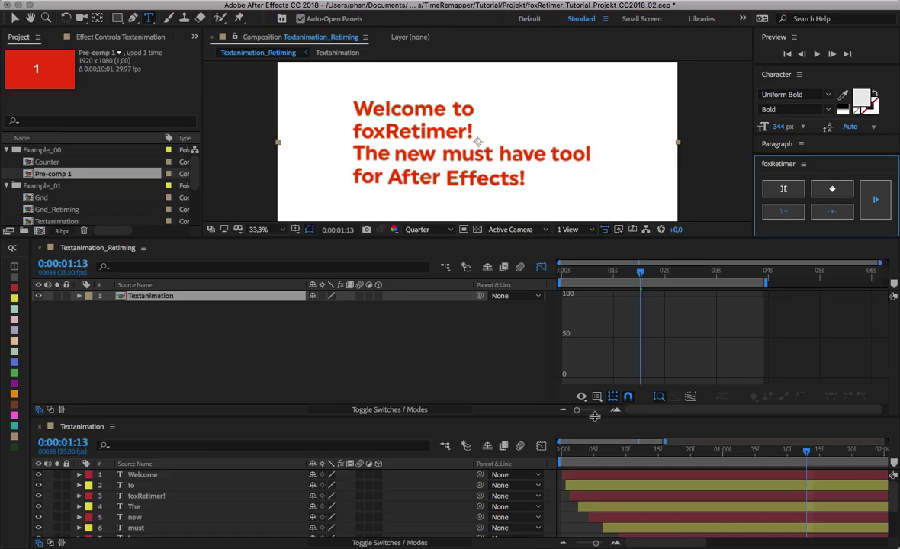
drag(594, 415, 603, 349)
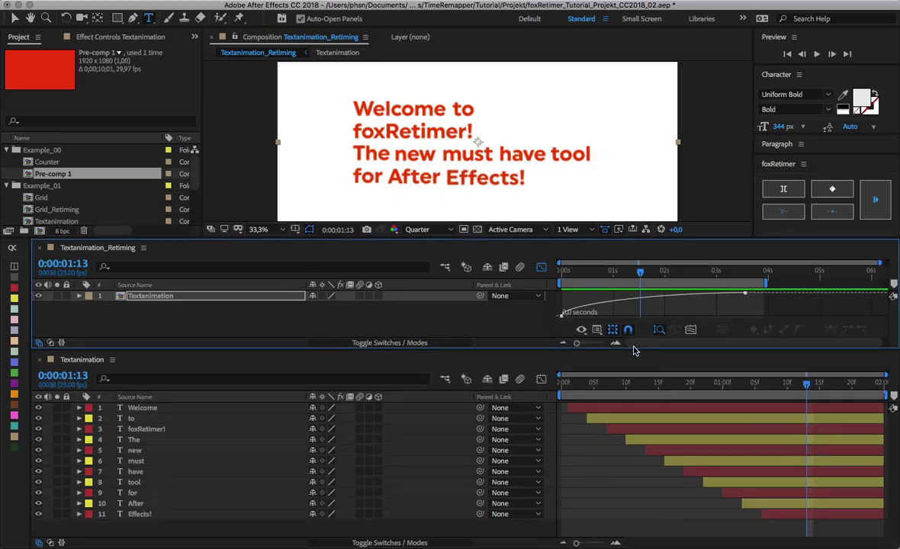
drag(635, 349, 621, 446)
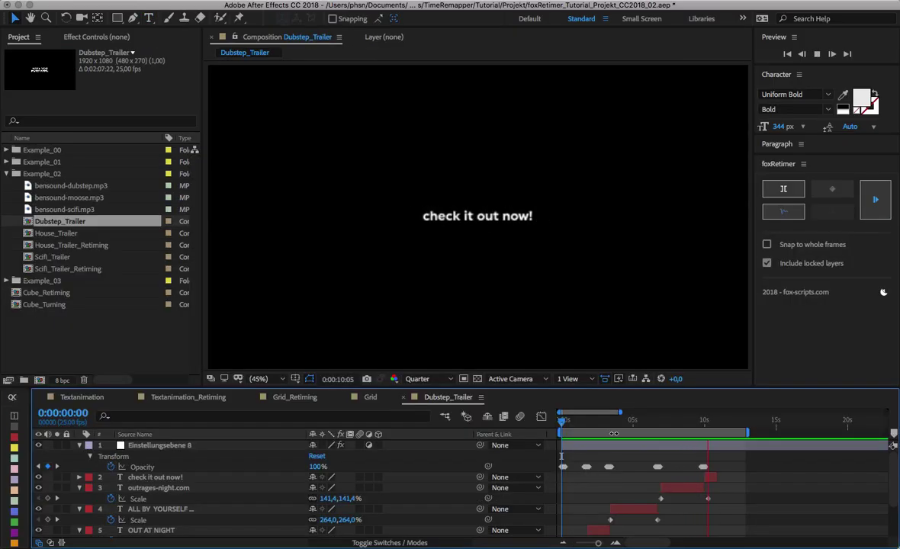
- Preview the Dubstep_Trailer animation around the OUT AT NIGHT title, then return to the first frame
click(599, 421)
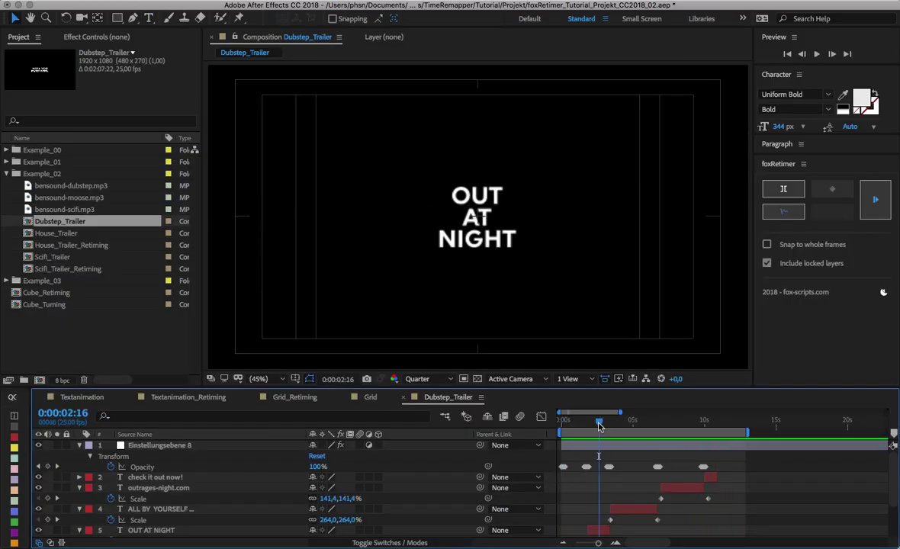
drag(598, 421, 561, 423)
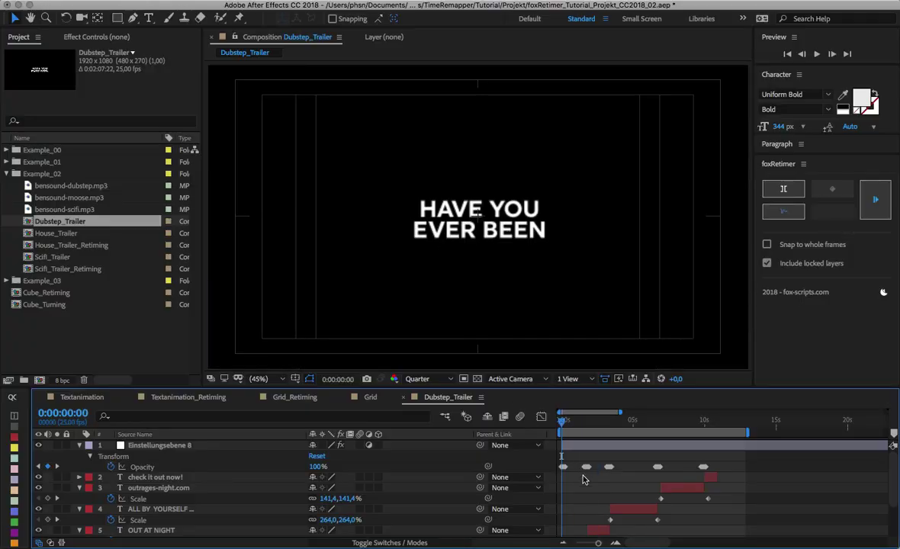
key(space)
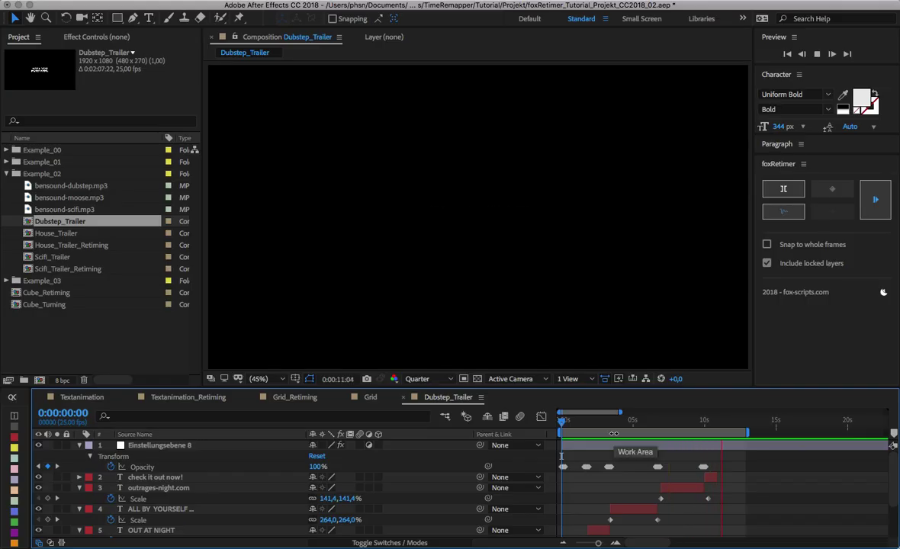
click(600, 421)
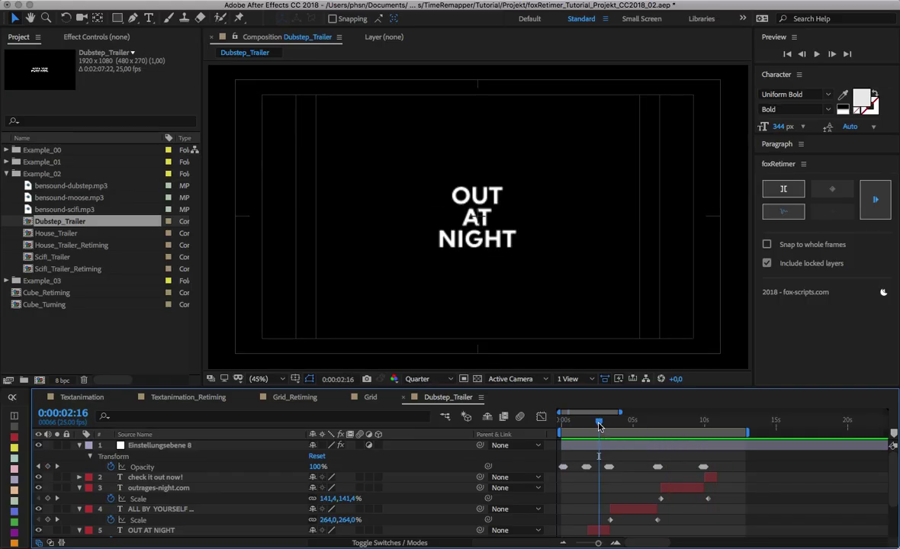
click(577, 425)
mouse_move(577, 425)
mouse_down()
mouse_move(560, 426)
mouse_move(628, 438)
mouse_move(568, 449)
mouse_move(580, 459)
mouse_move(587, 427)
mouse_up()
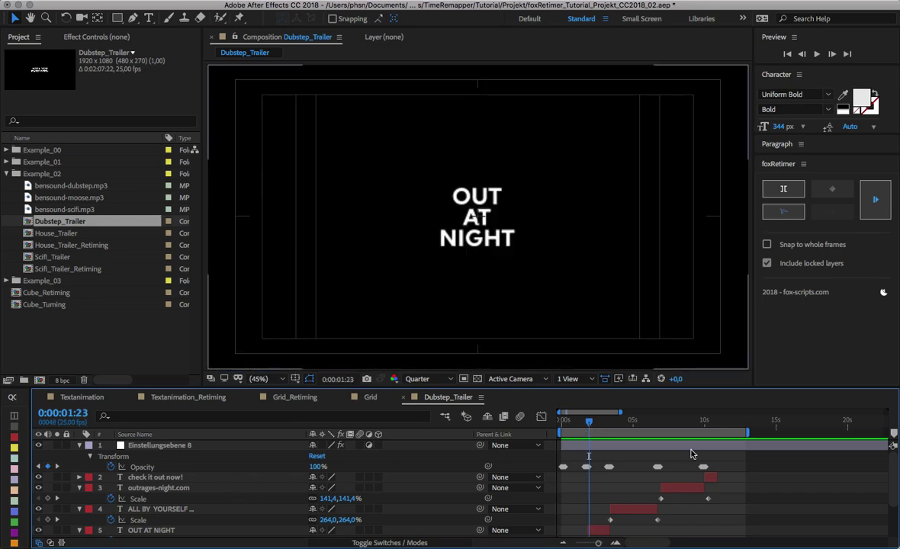
- Step forward one second and enlarge the timeline to show all eight layers
scroll(690, 452, down, 3)
key(space)
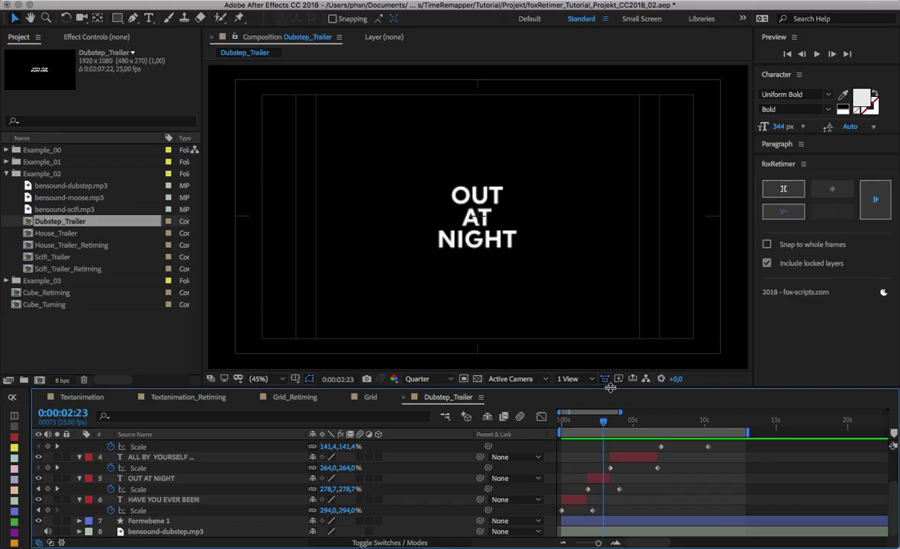
drag(609, 387, 610, 319)
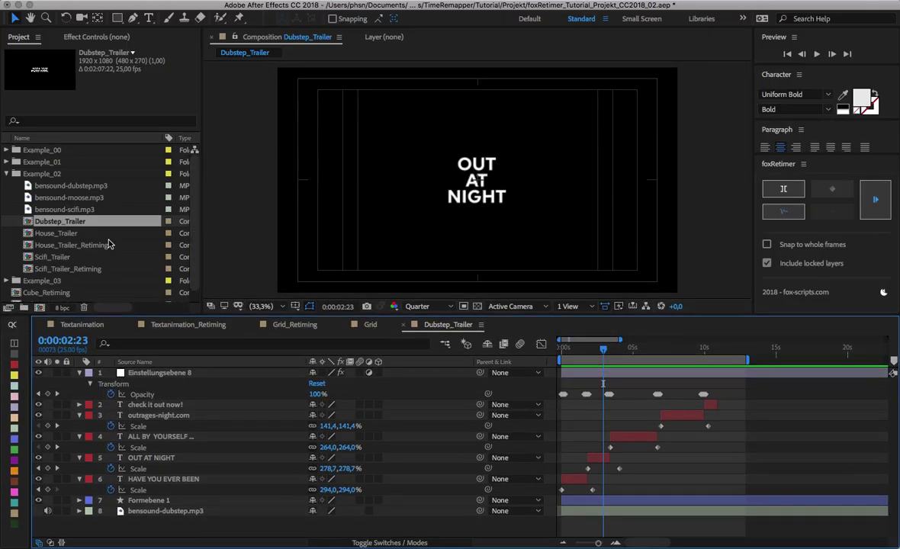
- Open House_Trailer_Retiming, clear the House_Trailer layer's Time Remap in the Graph Editor, and open the nested comp
double_click(96, 233)
double_click(97, 246)
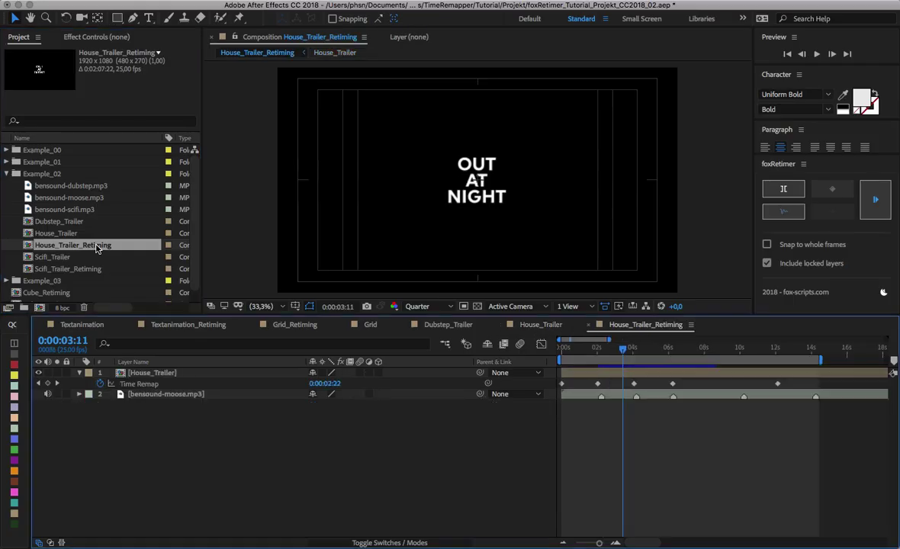
click(210, 373)
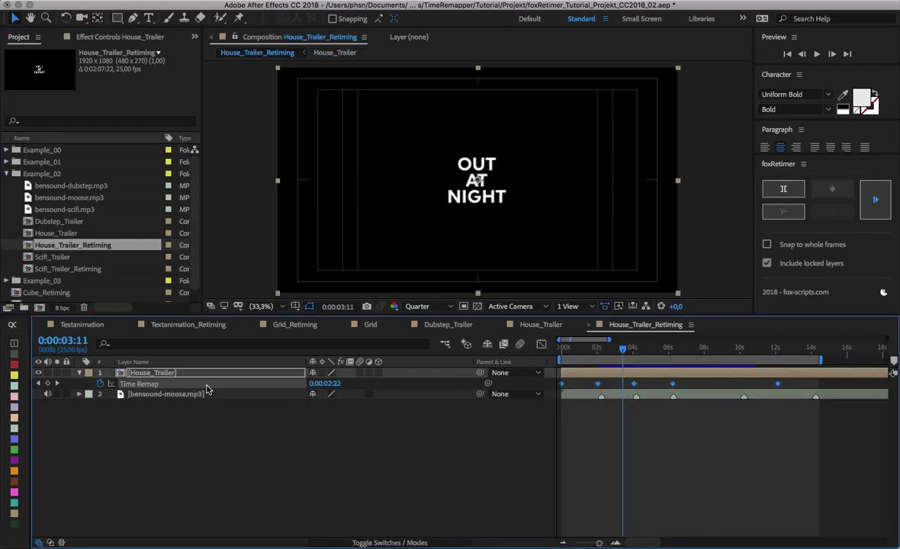
click(541, 343)
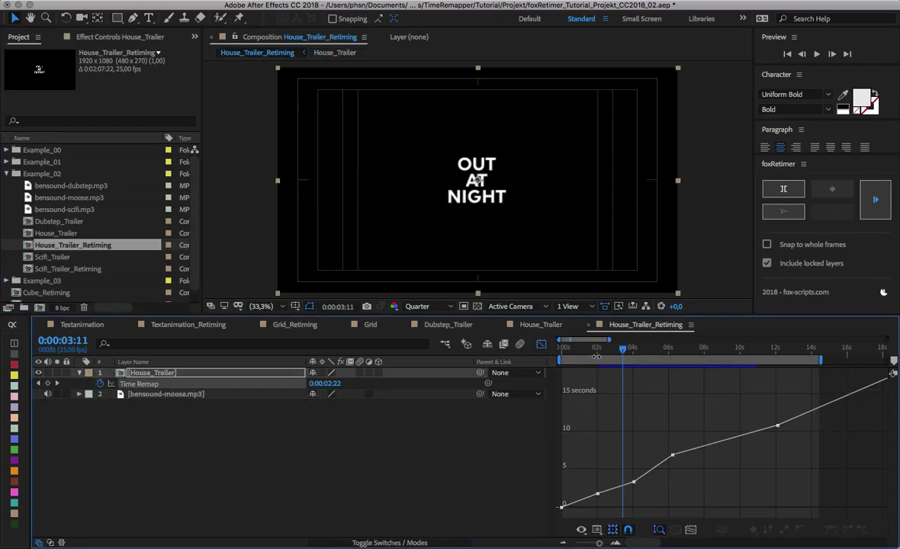
click(100, 383)
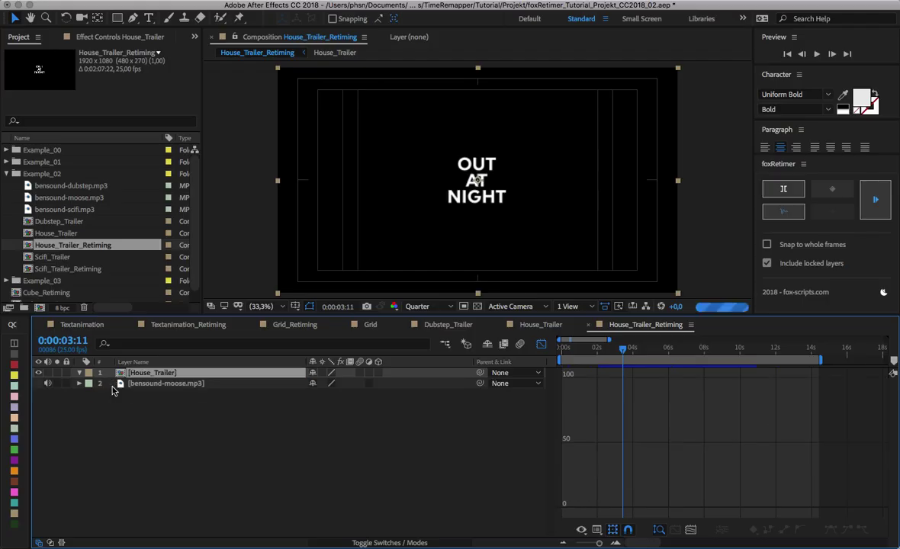
double_click(153, 372)
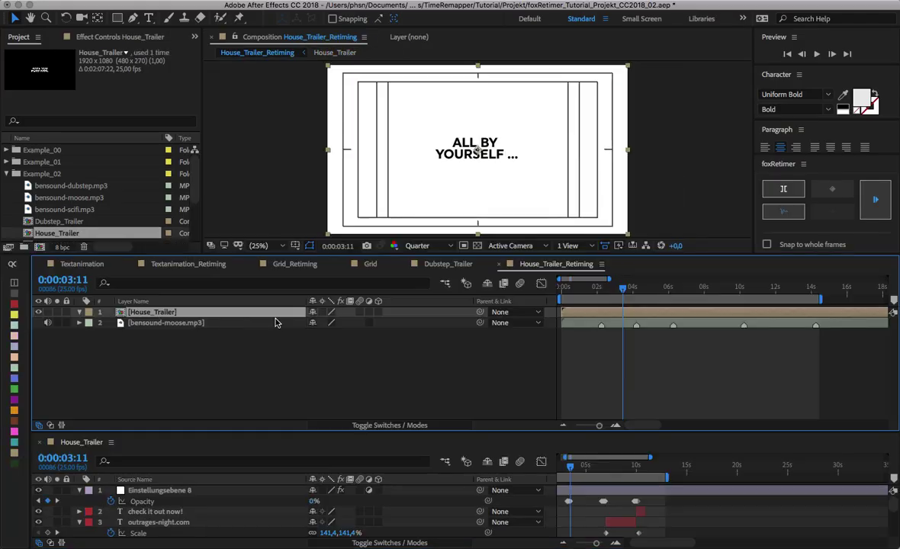
right_click(263, 312)
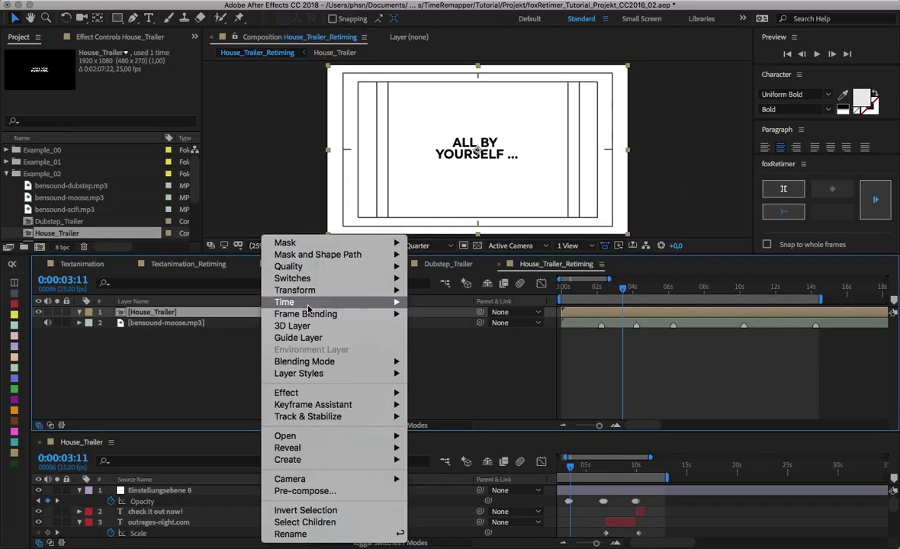
- Enable time remapping on House_Trailer and keyframe it at 0:00:01:21, where OUT AT NIGHT begins
mouse_move(304, 305)
click(457, 302)
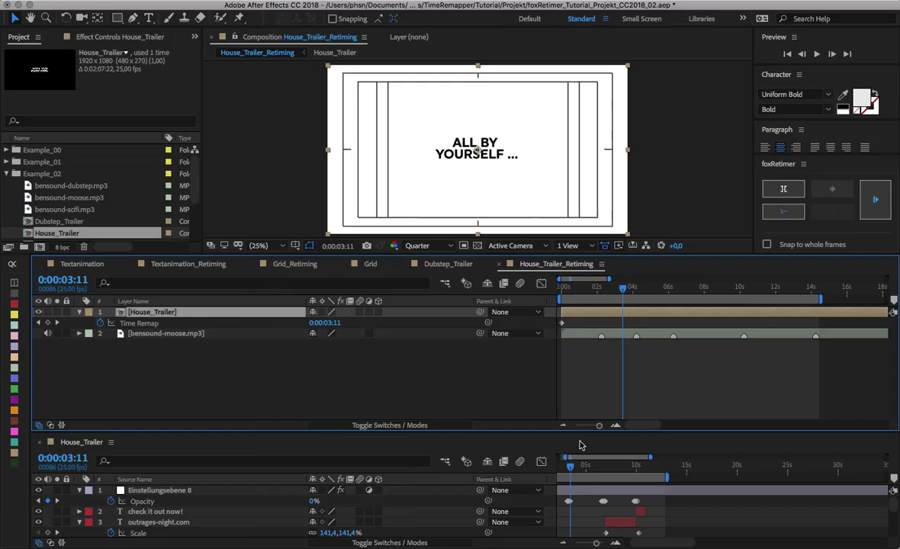
scroll(577, 508, down, 5)
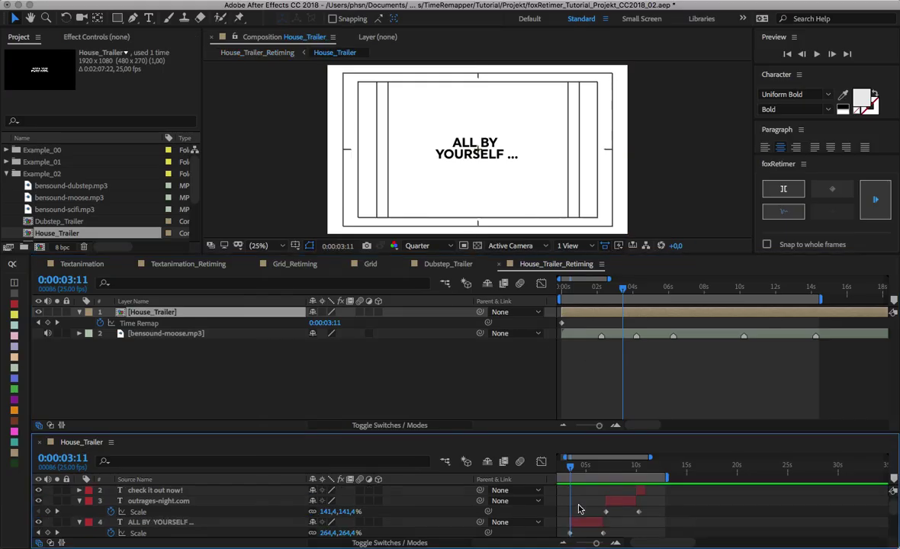
click(612, 542)
click(639, 467)
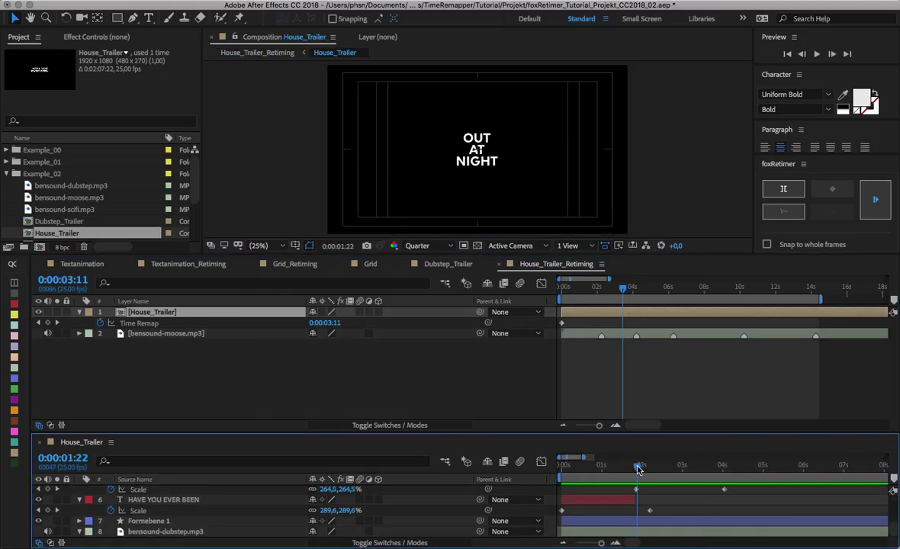
scroll(619, 510, up, 2)
key(Page_Up)
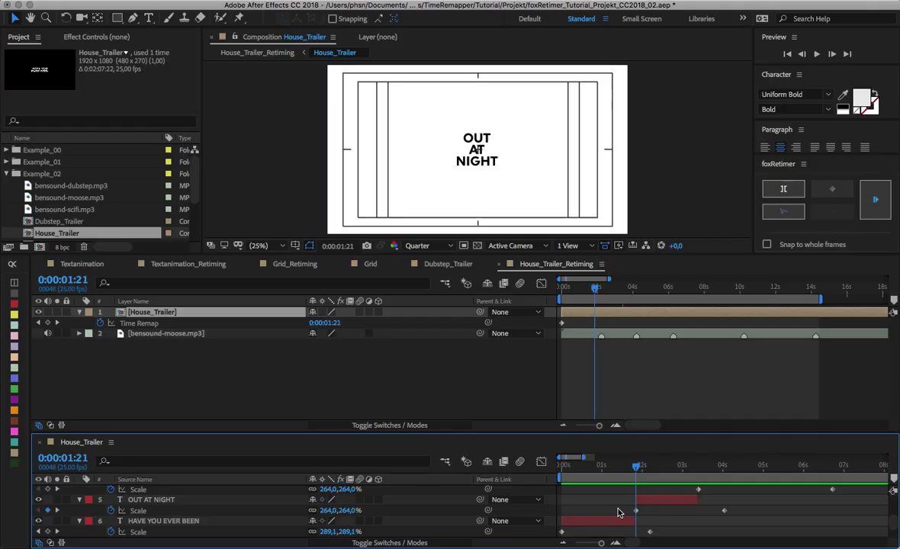
click(512, 363)
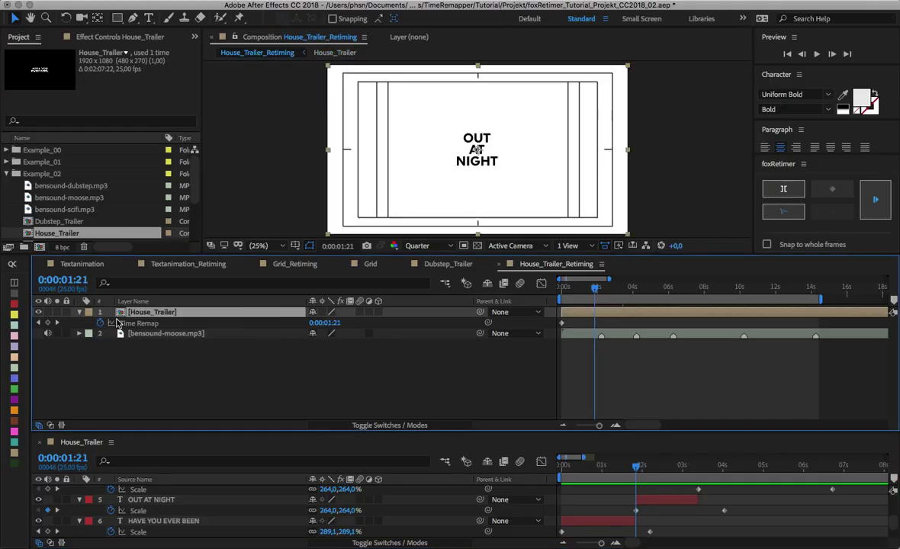
click(48, 322)
- Add a Time Remap keyframe at 0:00:03:10, the ALL BY YOURSELF layer's in-point
click(593, 488)
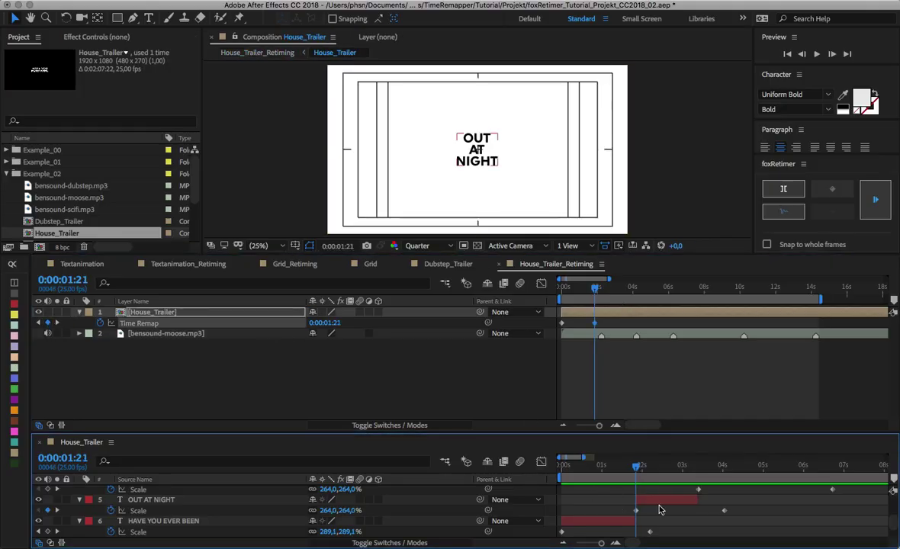
scroll(672, 504, up, 2)
click(702, 522)
key(i)
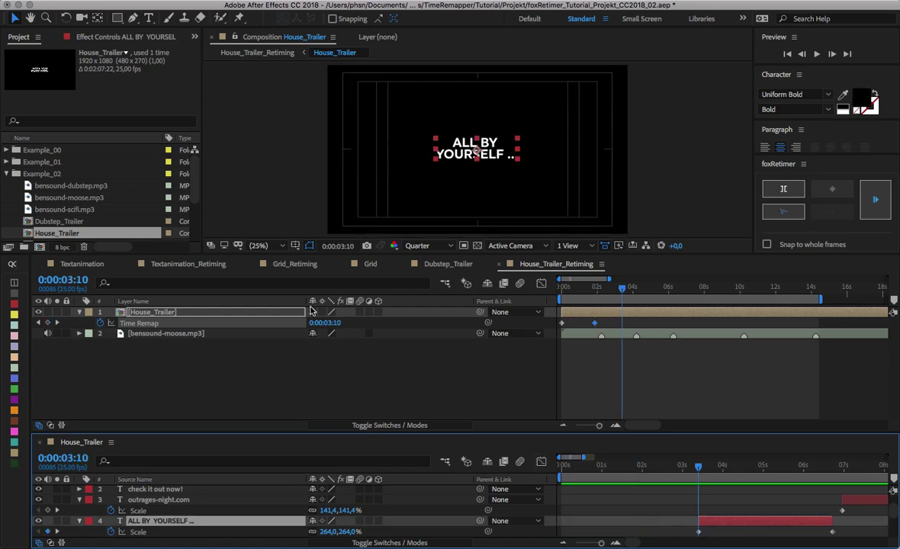
click(311, 311)
click(47, 323)
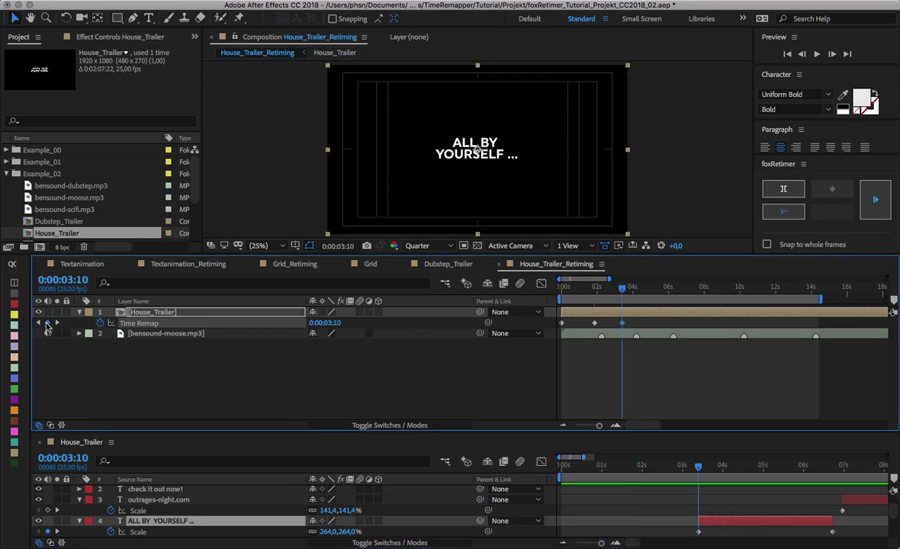
- Add Time Remap keyframes at 0:00:06:24 and 0:00:10:00 for outrages-night.com and check it out now!
click(845, 499)
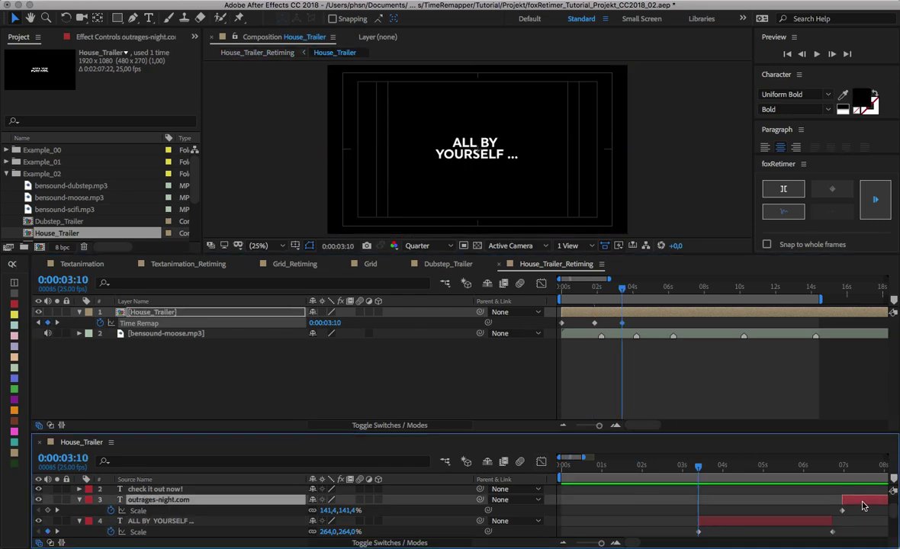
key(i)
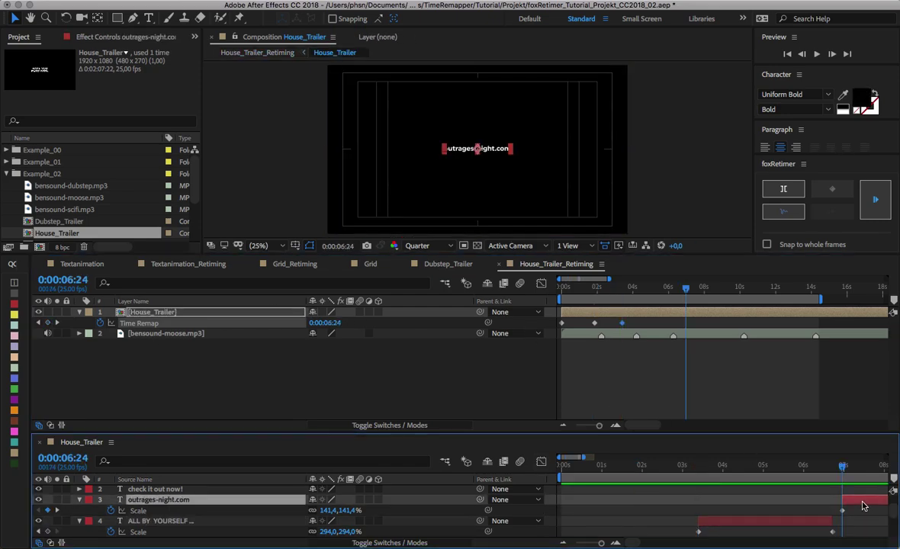
click(47, 323)
scroll(667, 513, down, 1)
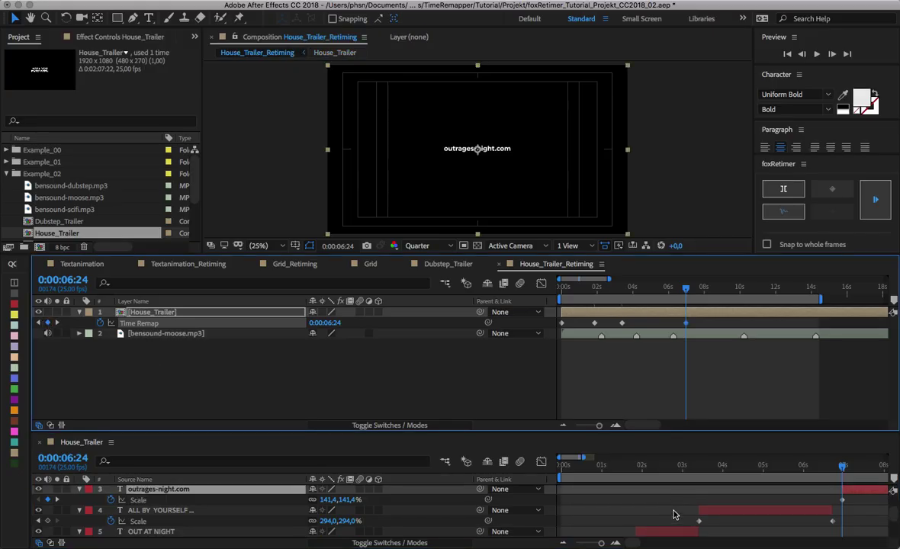
scroll(667, 513, up, 2)
click(639, 508)
click(628, 499)
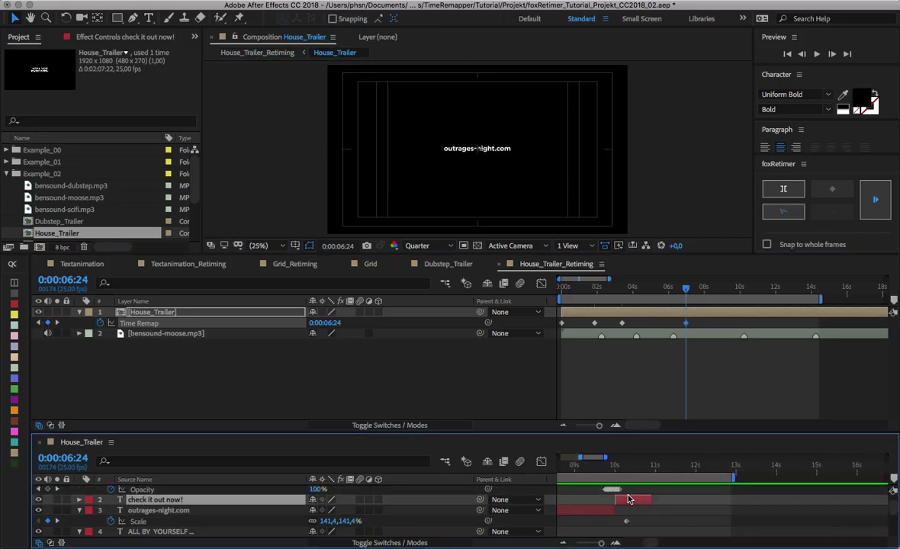
key(i)
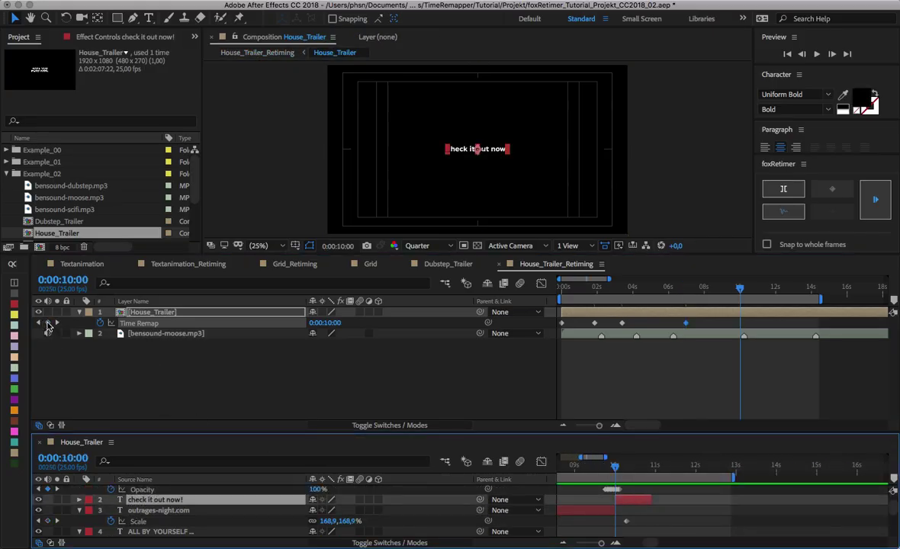
click(48, 323)
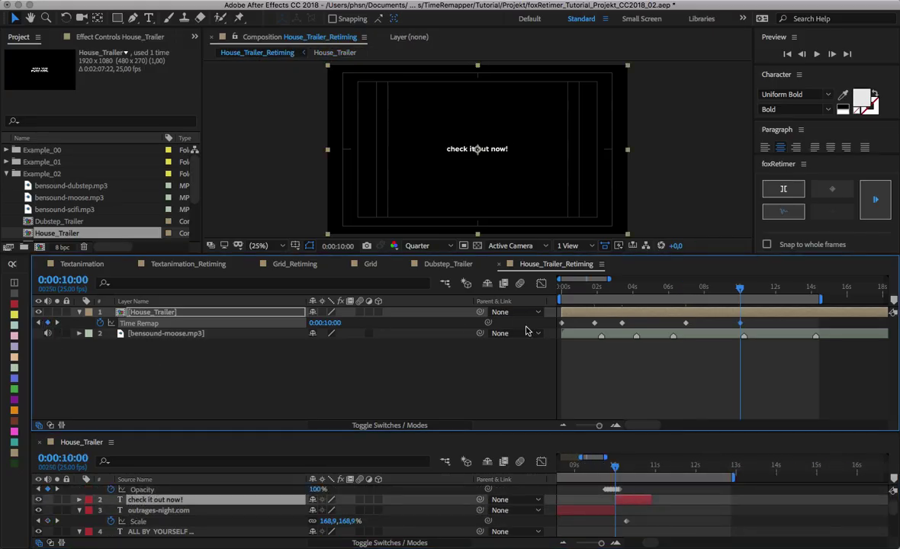
- Preview the retimed House_Trailer_Retiming composition from the start
key(Home)
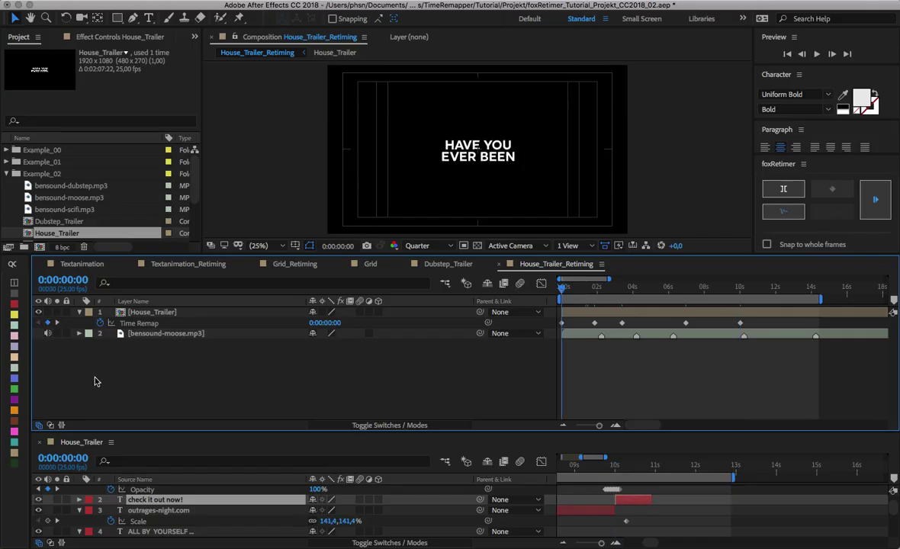
key(space)
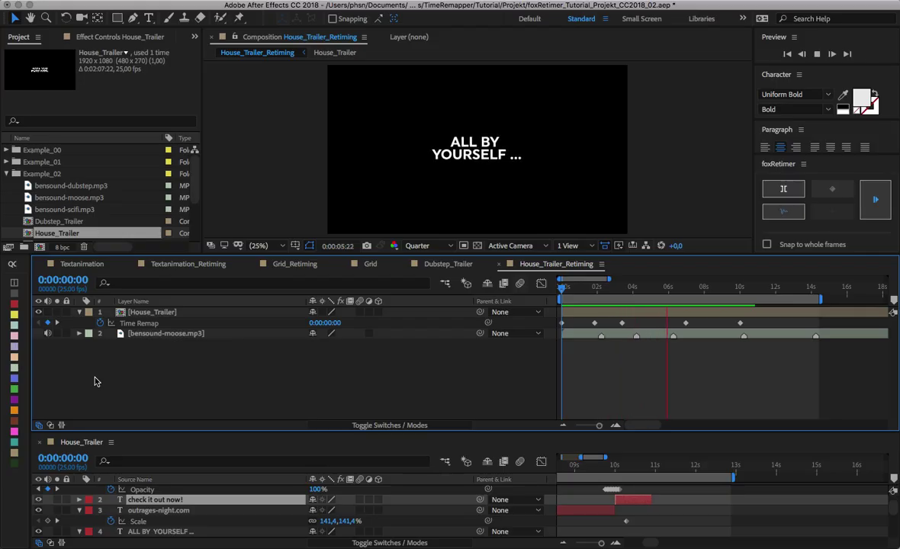
key(space)
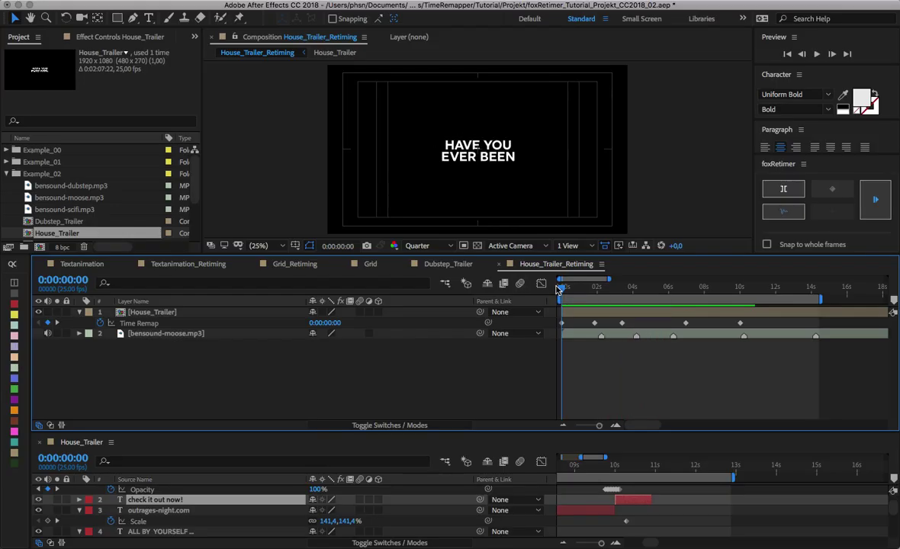
- Drag the second and 10-second Time Remap keyframes onto the audio markers and preview the result
click(631, 315)
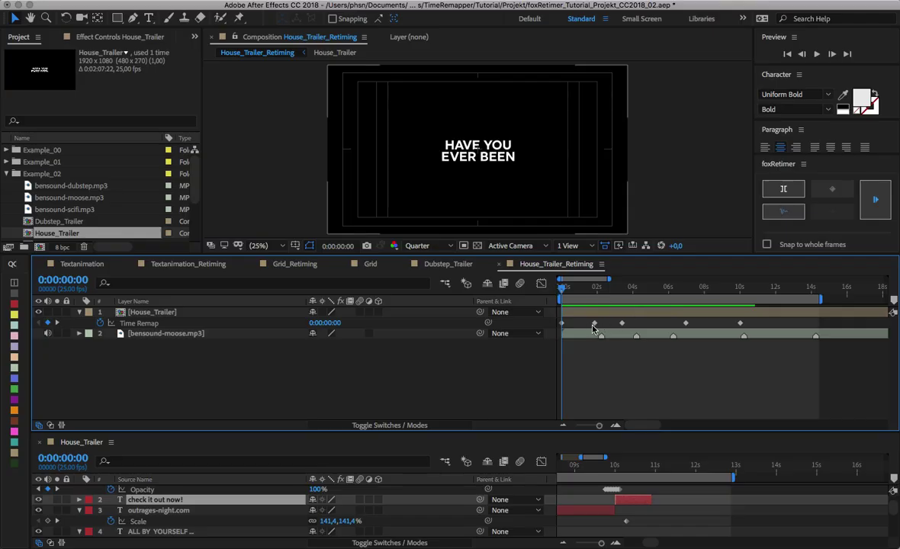
drag(594, 324, 671, 324)
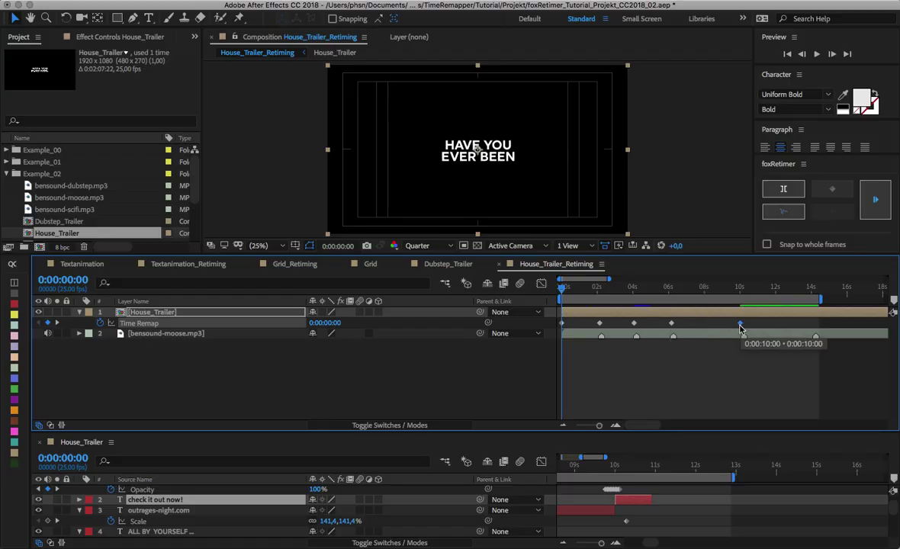
drag(739, 324, 736, 324)
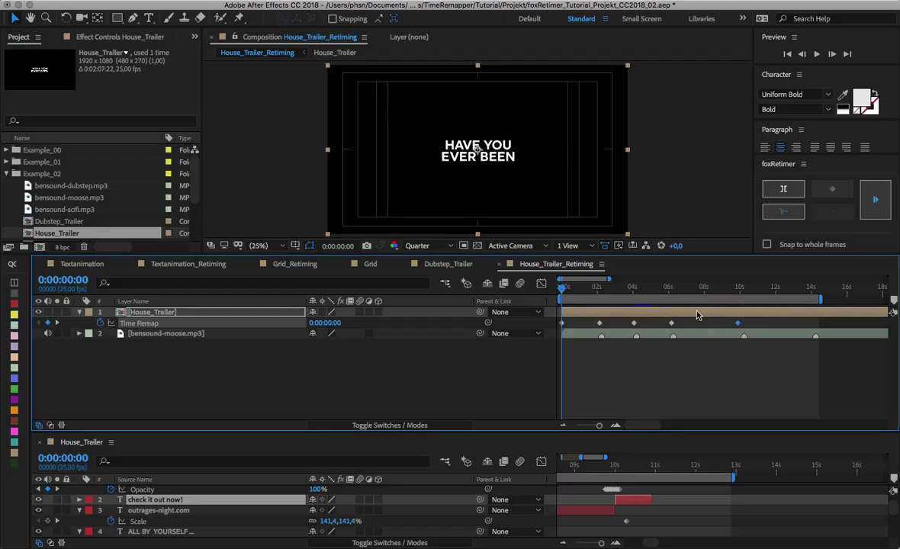
key(space)
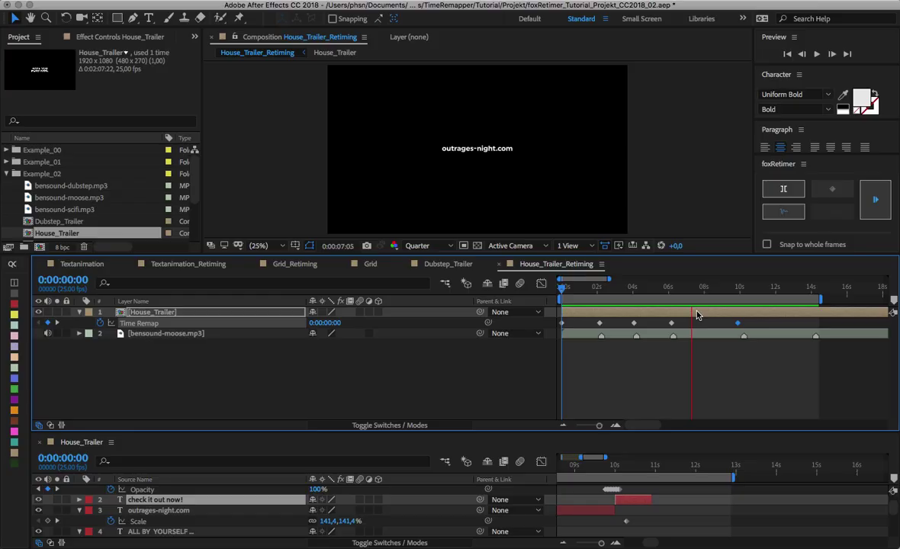
key(space)
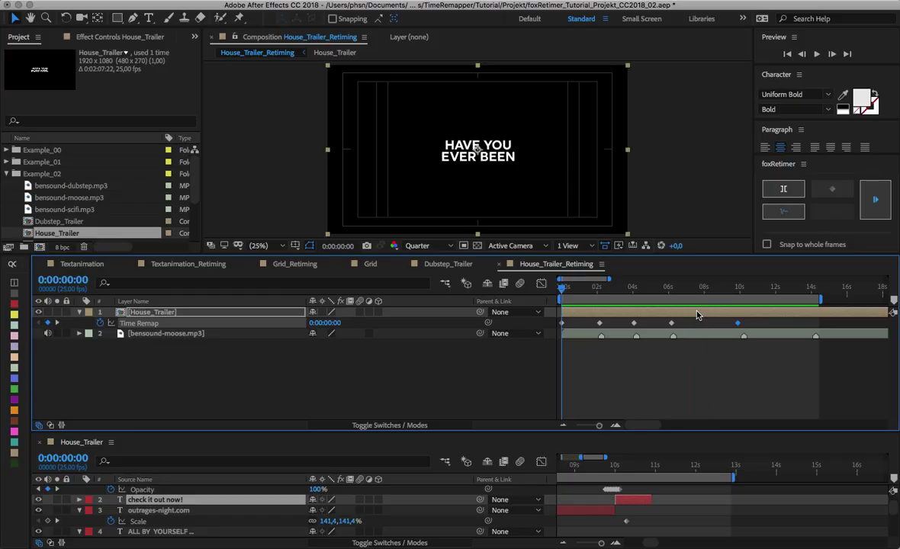
- Turn off the Graph Editor, set the current time to 0:00:01:23, and enlarge the composition viewer
click(542, 285)
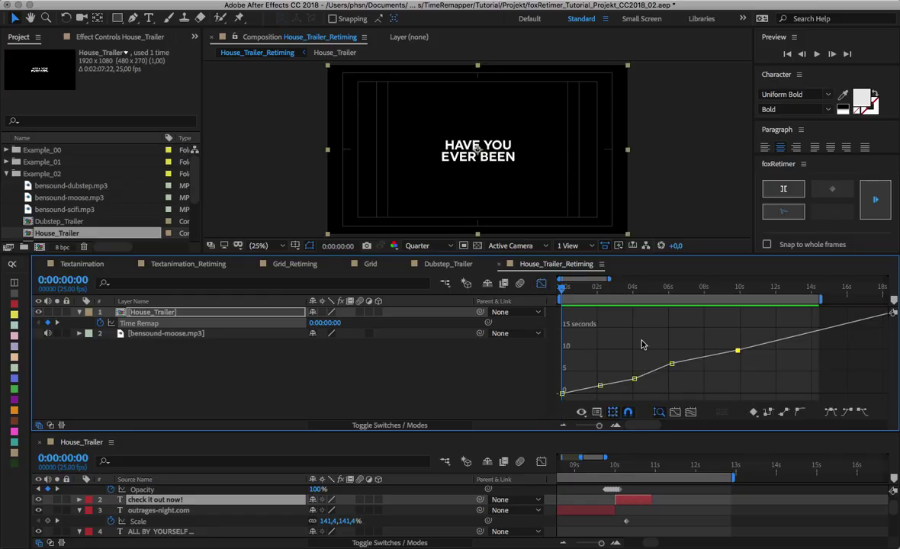
click(541, 285)
click(595, 287)
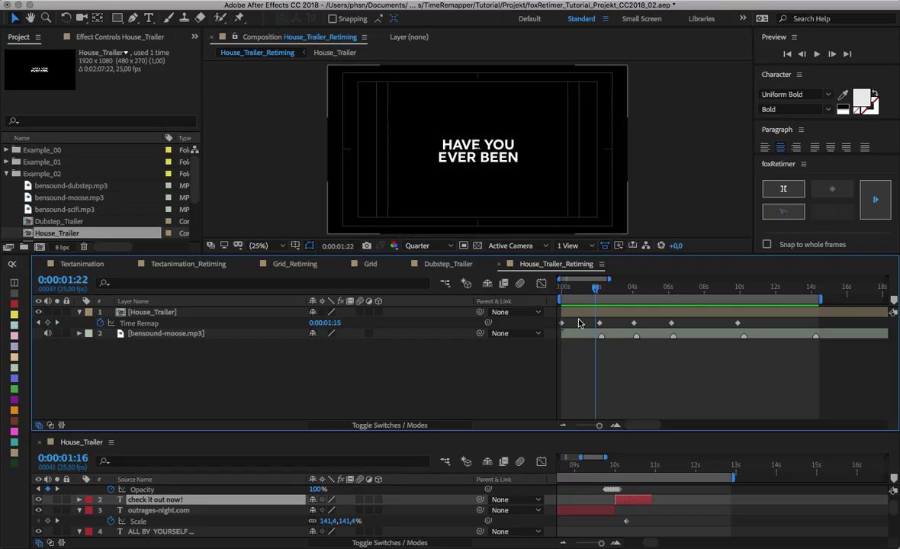
key(Page_Up)
key(Page_Up)
key(Page_Up)
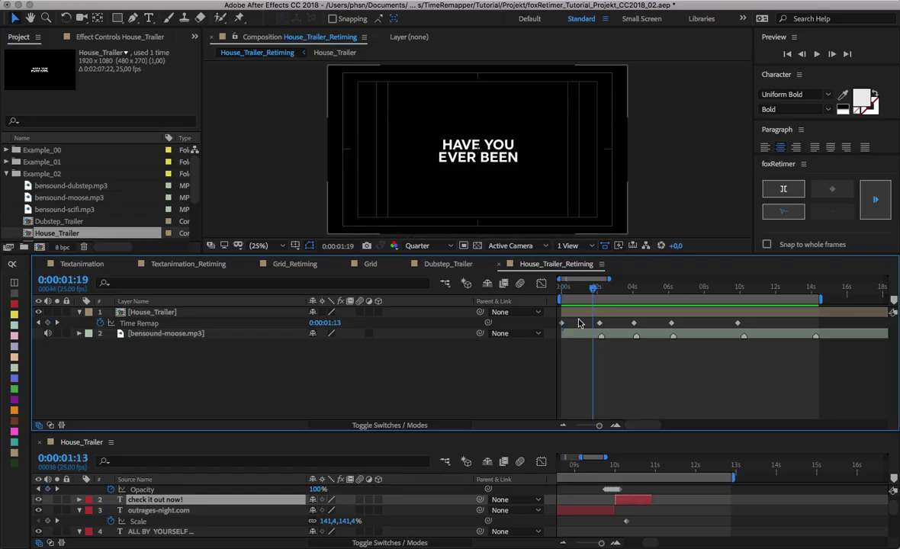
drag(594, 290, 598, 290)
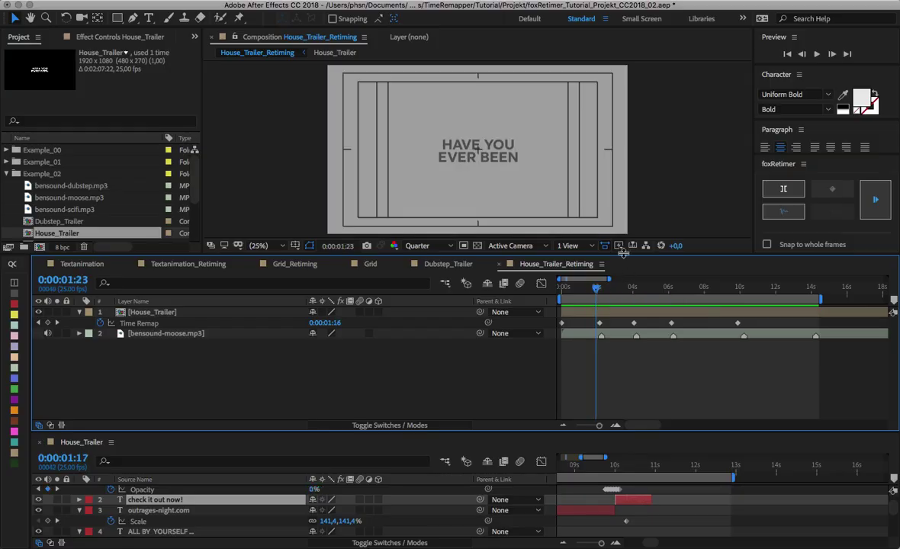
drag(624, 253, 633, 318)
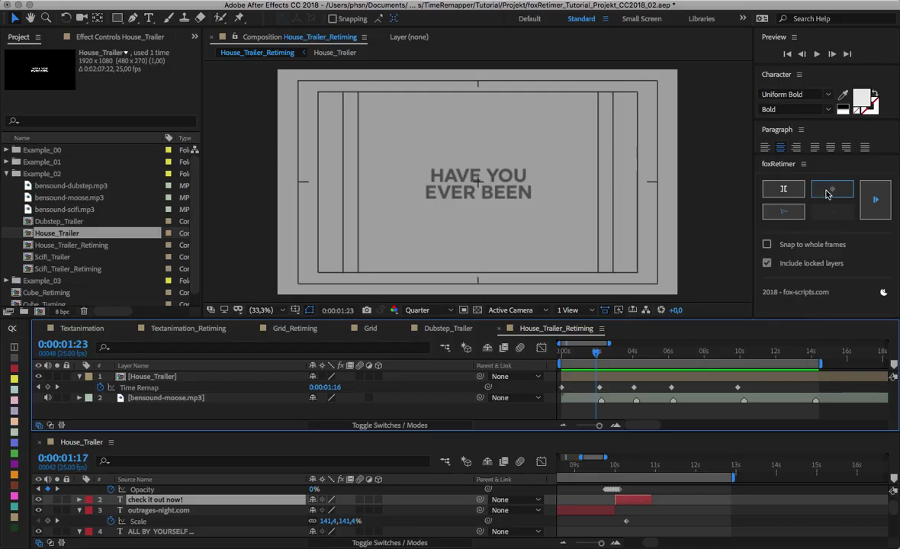
- Apply foxRetimer with Snap to whole frames to the House_Trailer layer, then view its full 45s timeline
click(792, 169)
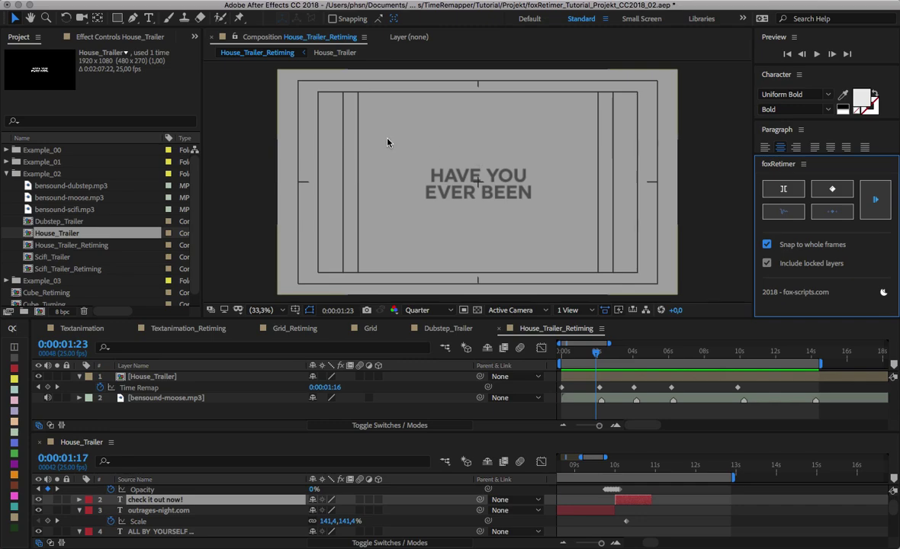
click(141, 377)
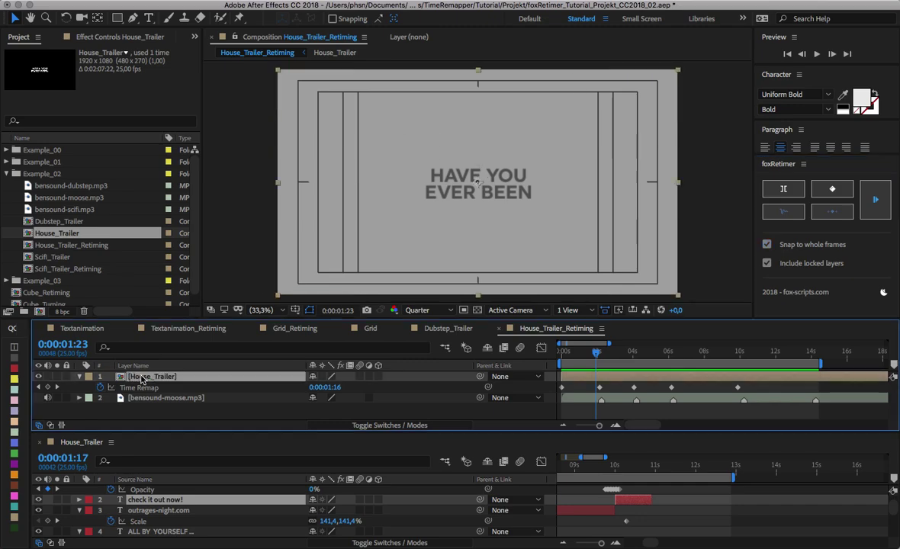
click(873, 195)
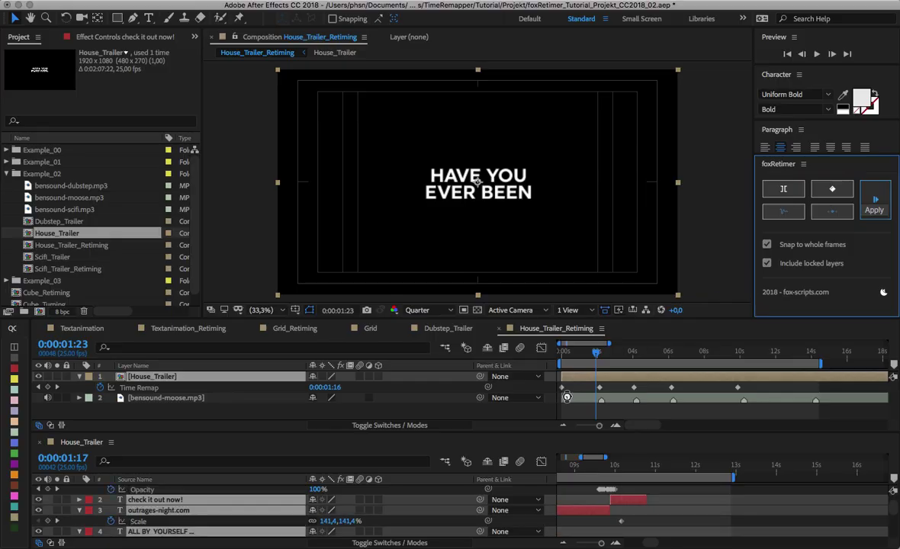
click(593, 543)
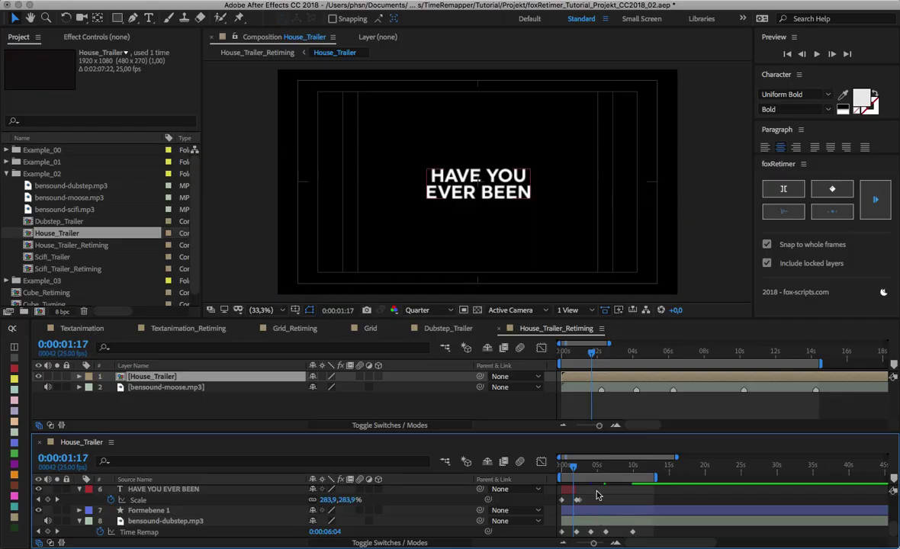
- Open Dubstep_Trailer, dock its timeline beside House_Trailer, and compare the two comps
drag(595, 433, 457, 342)
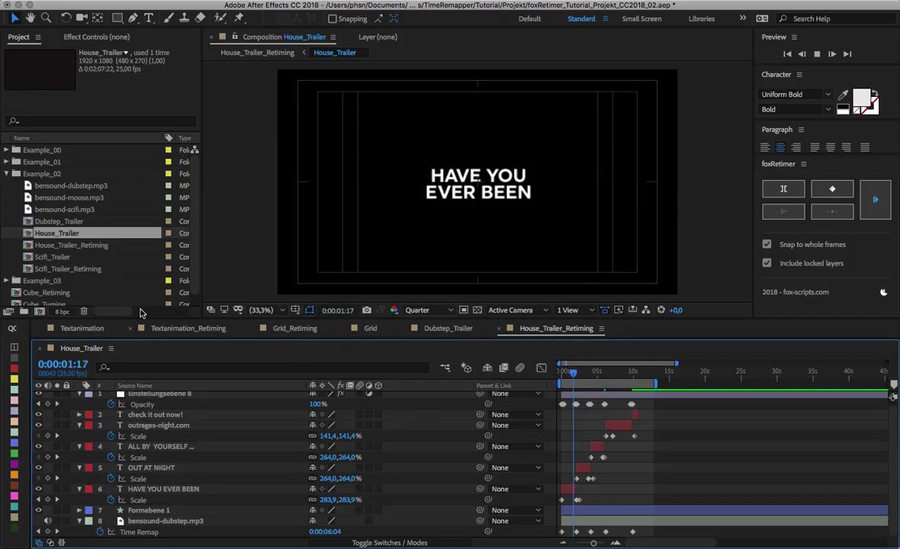
click(60, 221)
double_click(60, 221)
drag(442, 335, 159, 364)
click(153, 348)
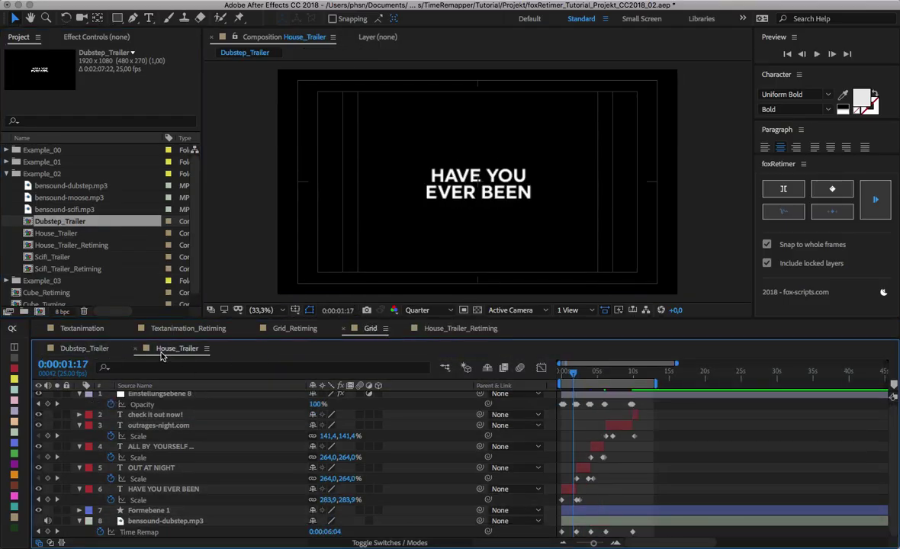
click(99, 348)
click(152, 348)
click(84, 348)
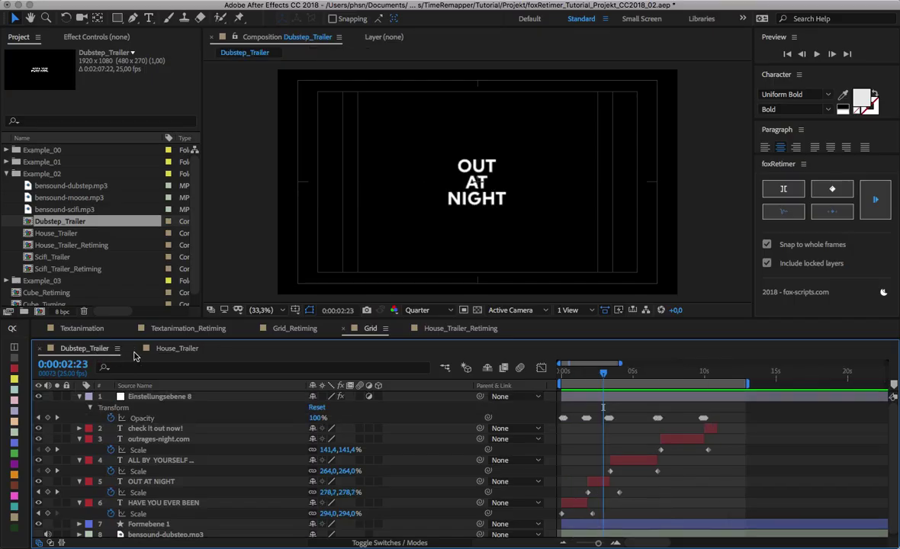
click(177, 349)
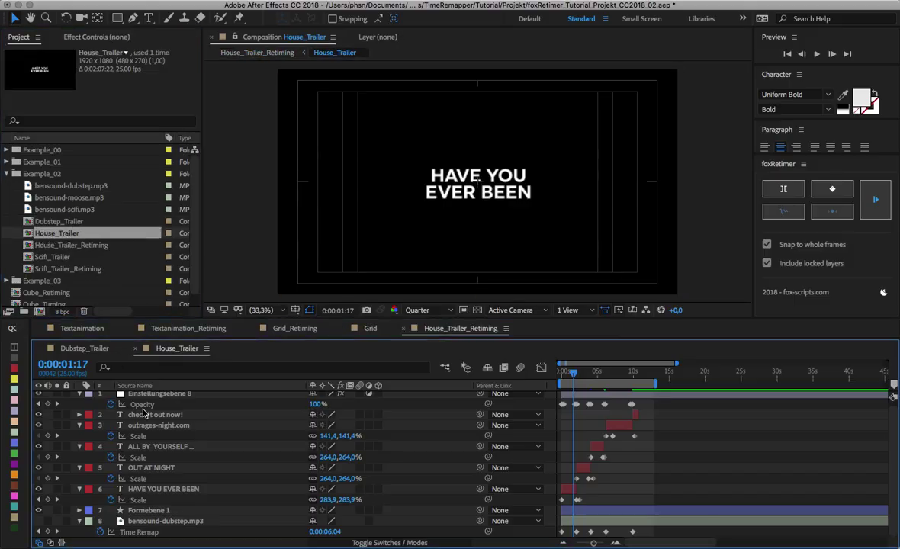
- Preview House_Trailer with bensound-moose.mp3, then close its nested timeline
scroll(210, 529, up, 1)
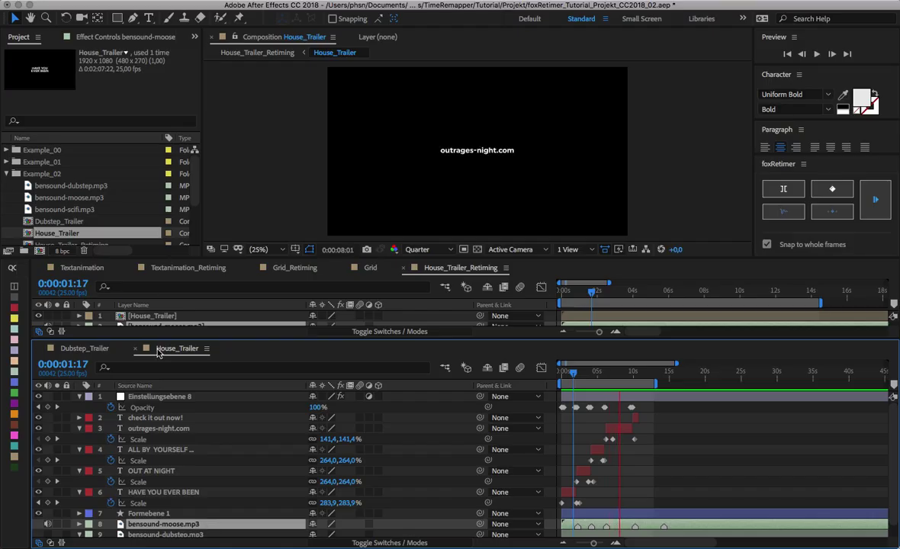
key(space)
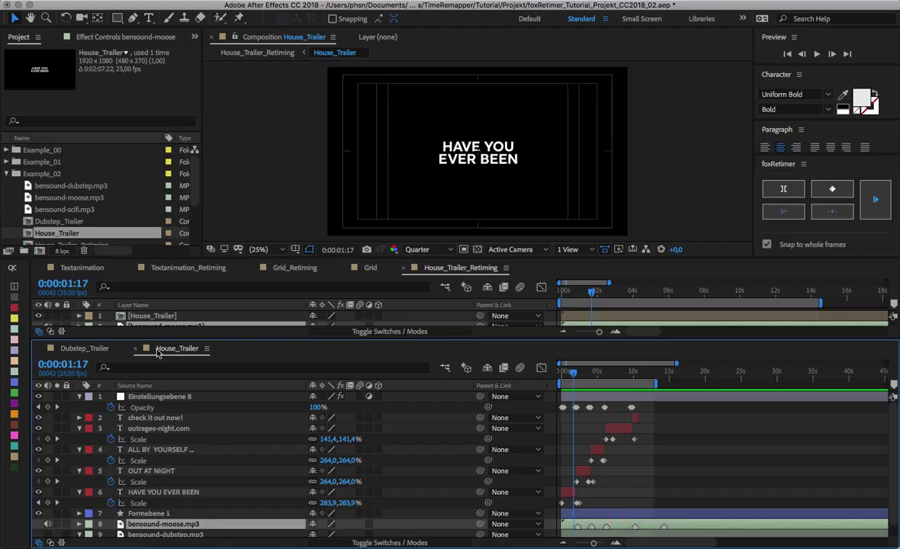
click(137, 349)
- Close Dubstep_Trailer, open the Scifi_Trailer comp, and select its bensound-dubstep.mp3 layer
click(44, 349)
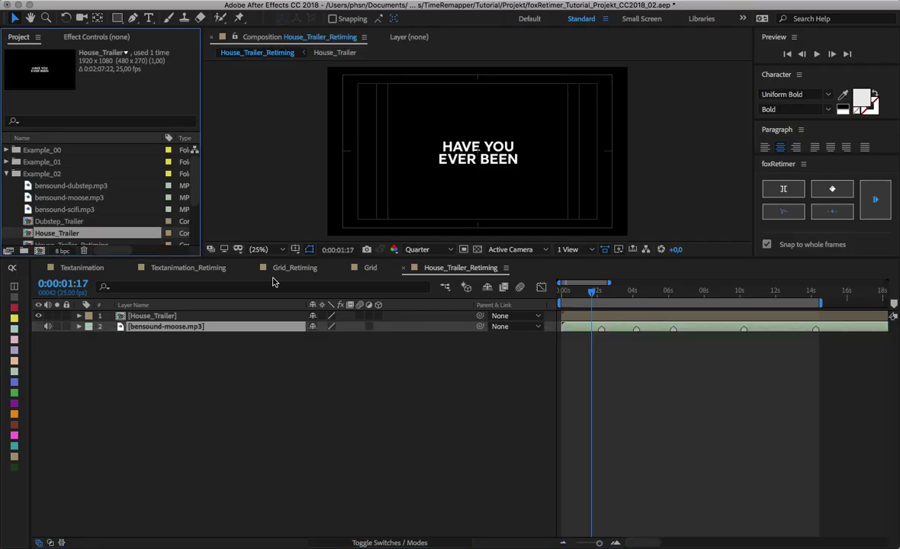
scroll(60, 199, down, 3)
double_click(59, 197)
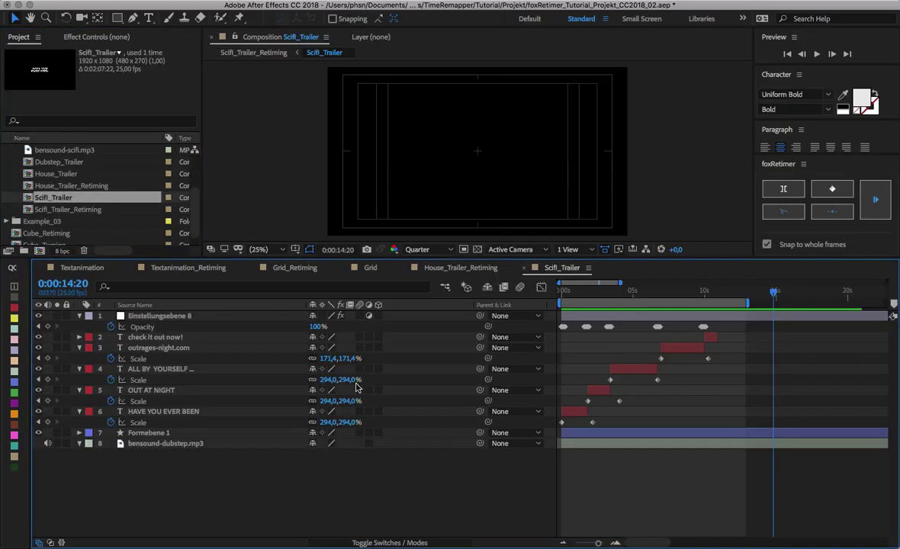
click(150, 445)
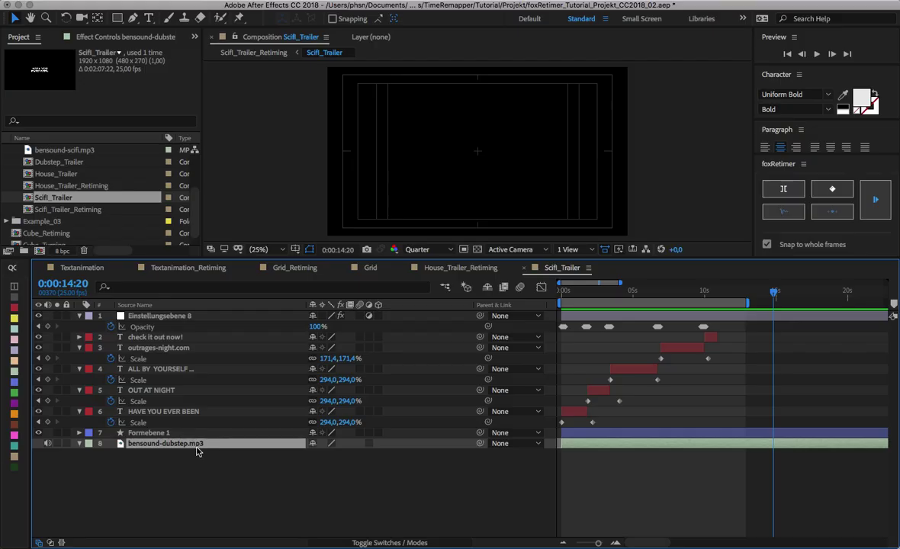
- Preview Scifi_Trailer_Retiming from 0:00:01:15
click(247, 51)
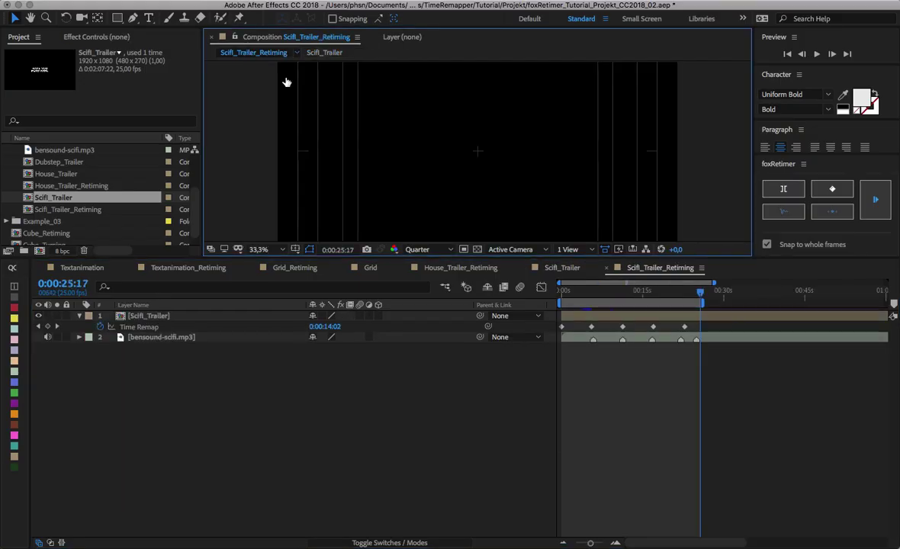
click(569, 294)
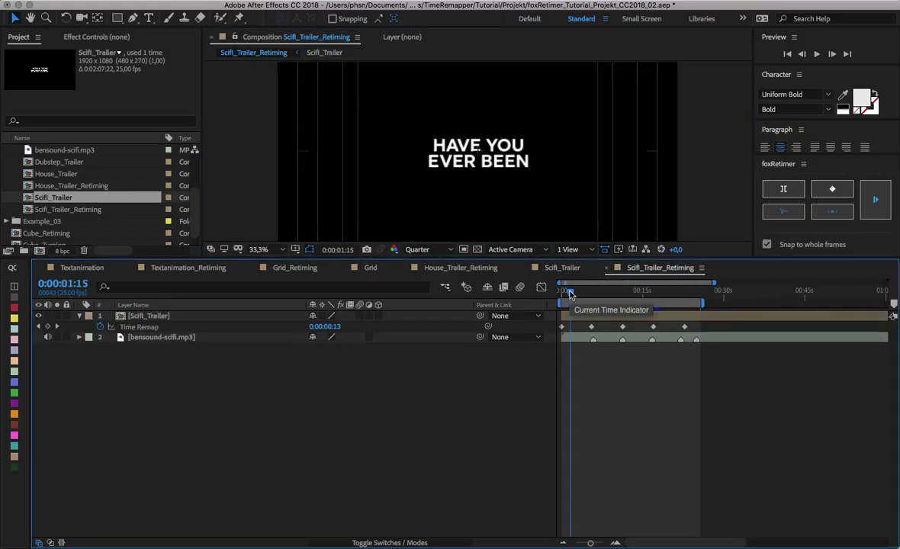
key(space)
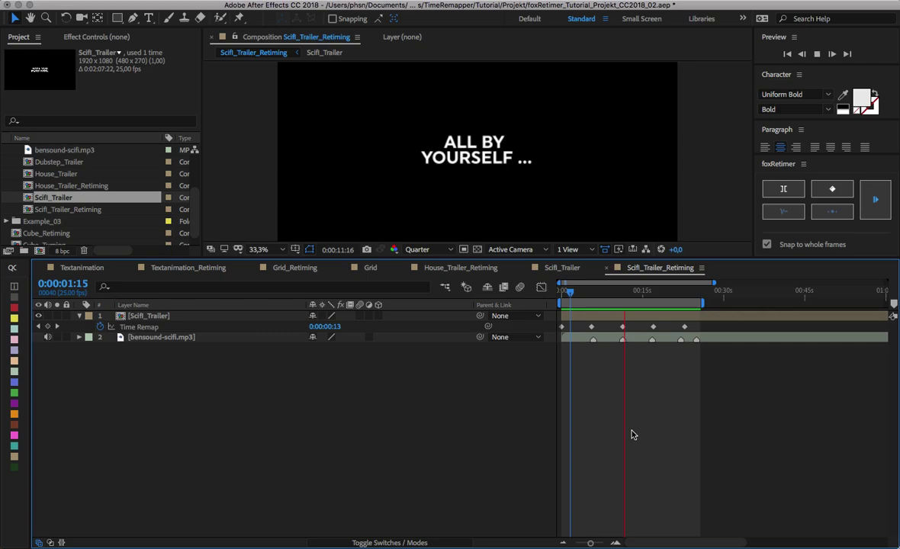
- Open the nested Scifi_Trailer comp and delete the adjustment layer's Opacity keyframes
key(space)
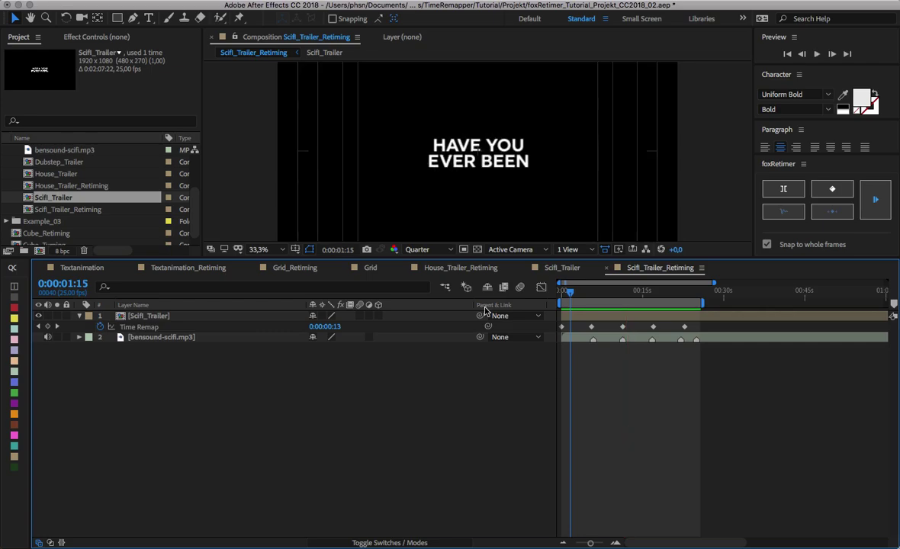
click(200, 316)
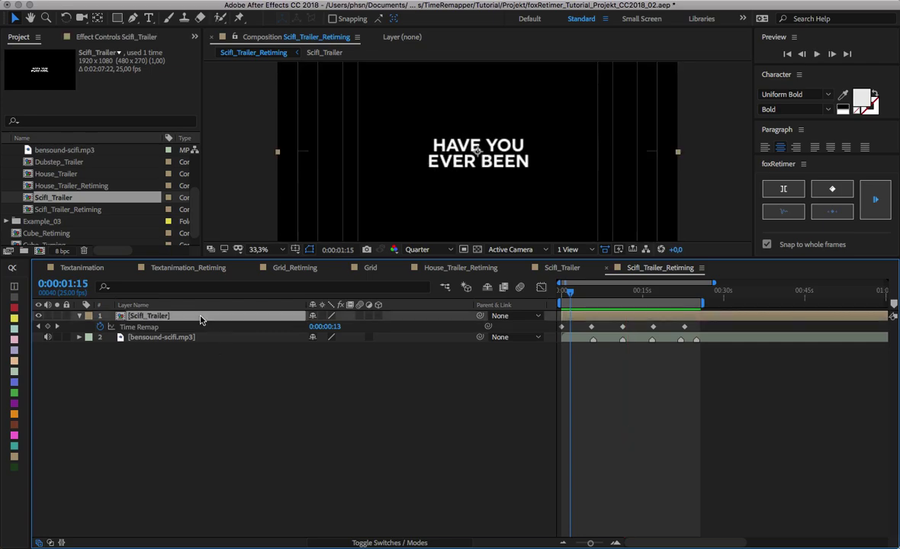
click(879, 219)
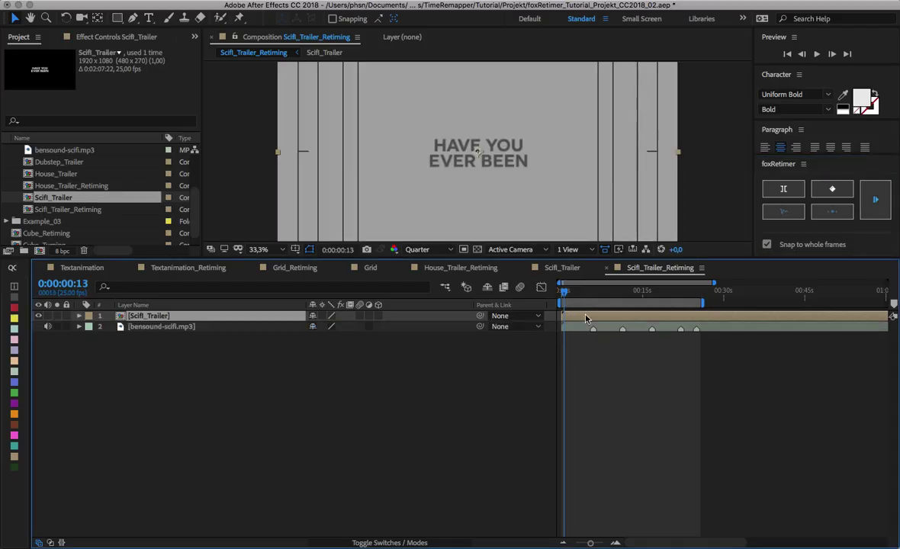
double_click(585, 318)
click(562, 327)
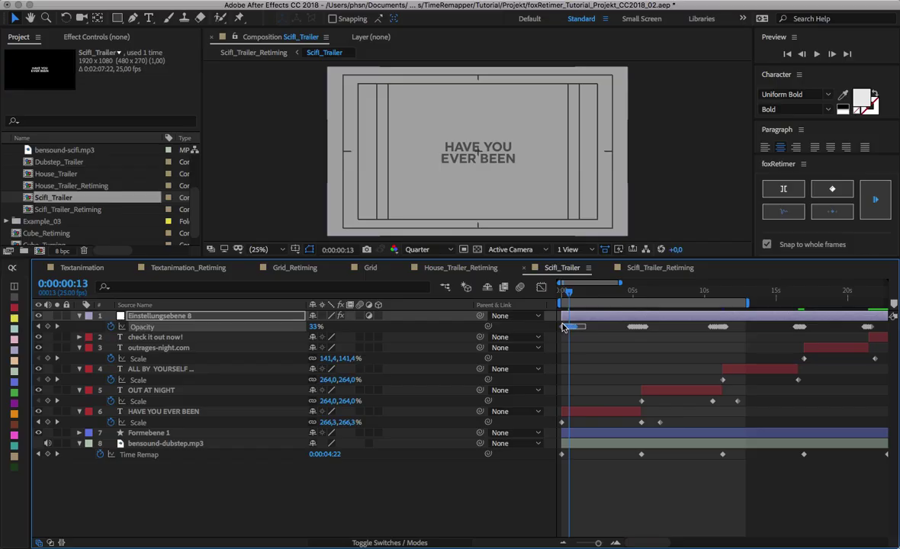
key(Delete)
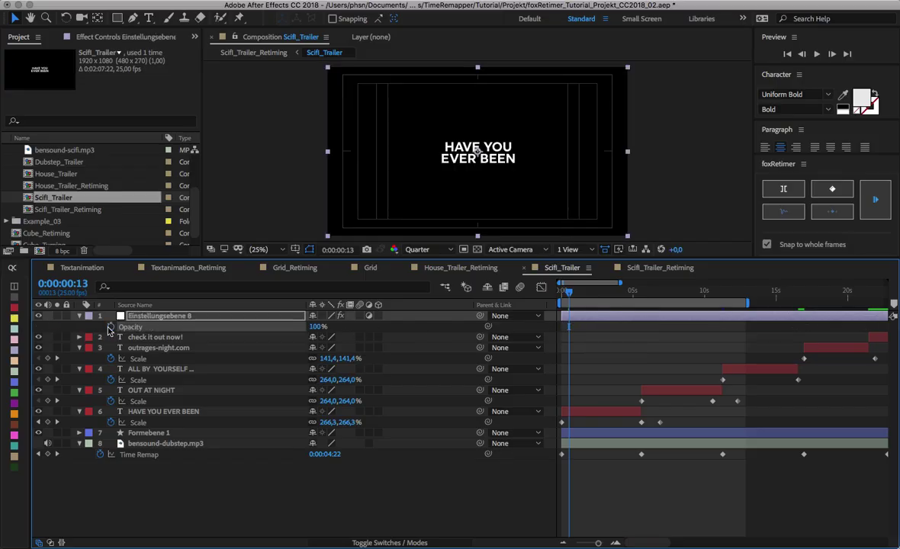
click(110, 327)
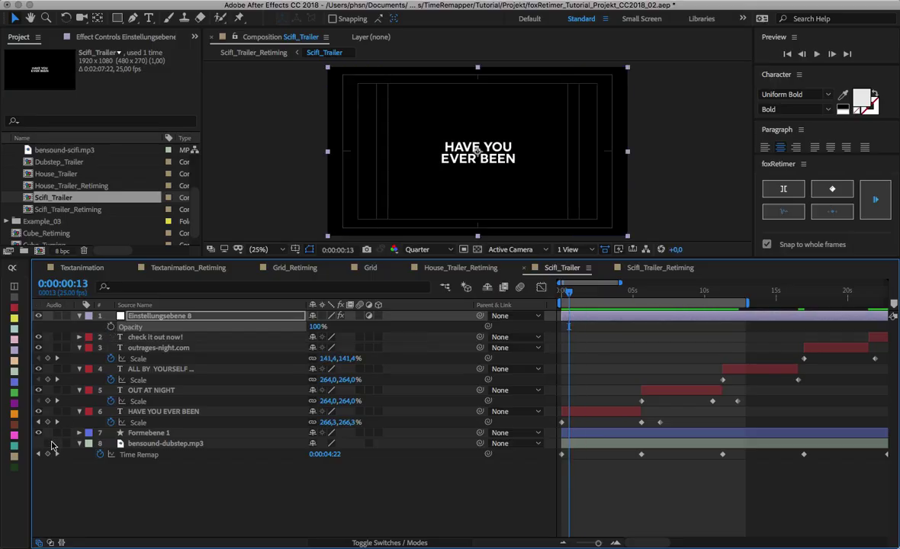
- Add bensound-scifi.mp3 as a new Scifi_Trailer layer, preview it, and collapse the project folder
scroll(71, 174, up, 2)
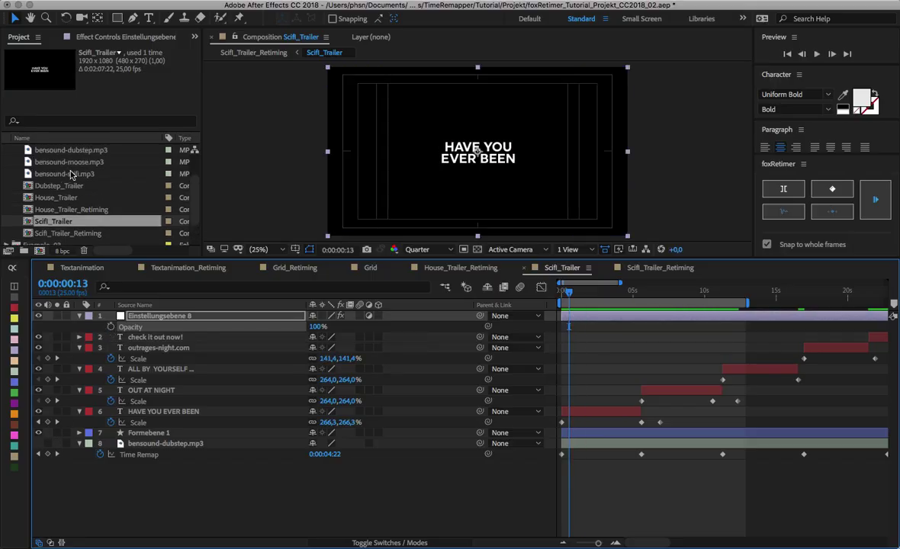
click(69, 173)
mouse_move(173, 505)
drag(173, 505, 187, 485)
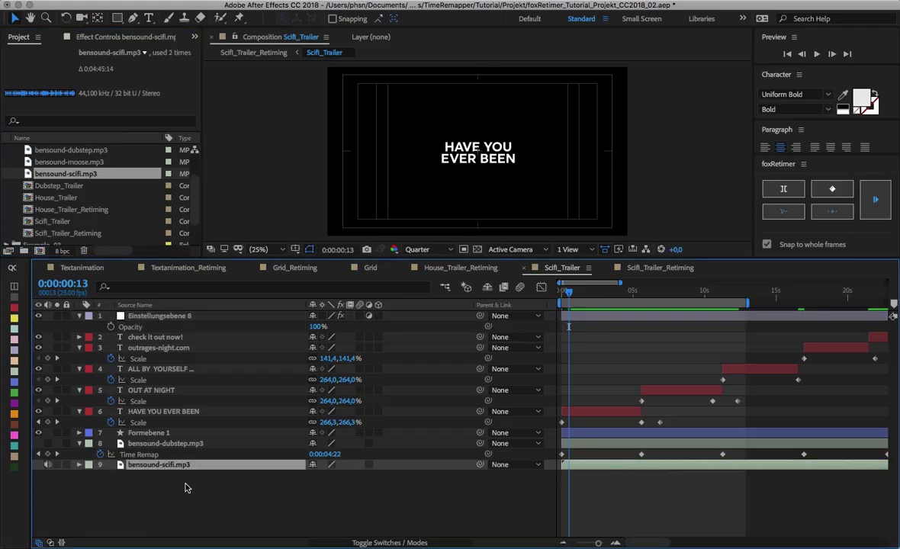
key(space)
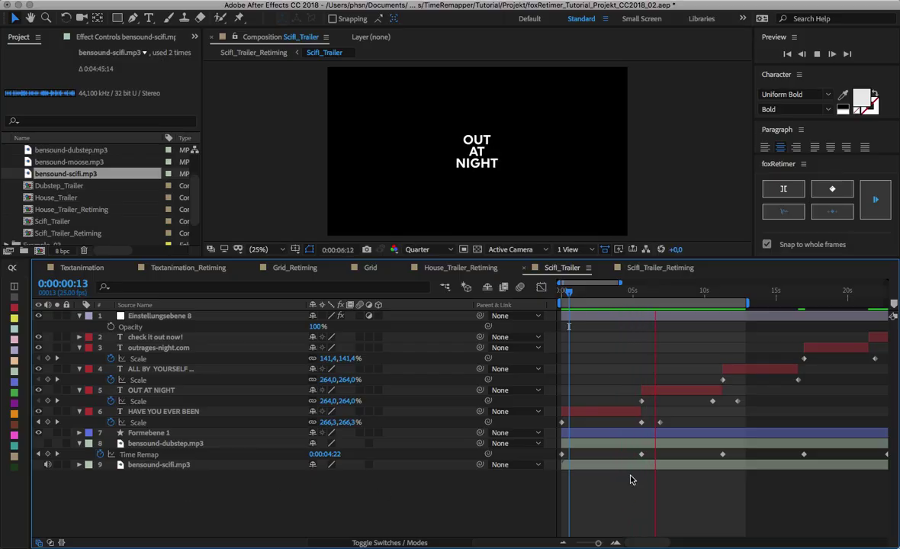
key(space)
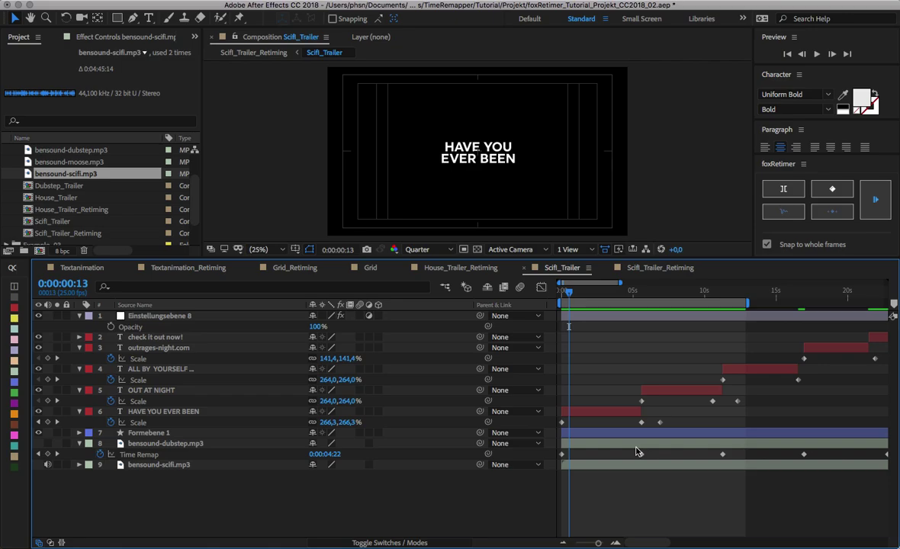
click(6, 175)
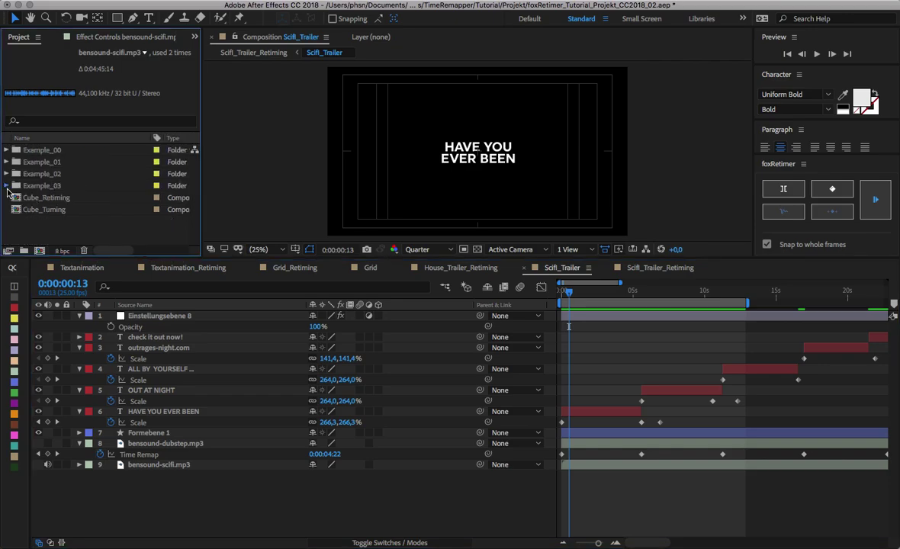
- Open foxRetimer_AEScripts_Trailer_12 from Example_03 and nest it in a new composition
click(7, 186)
double_click(76, 208)
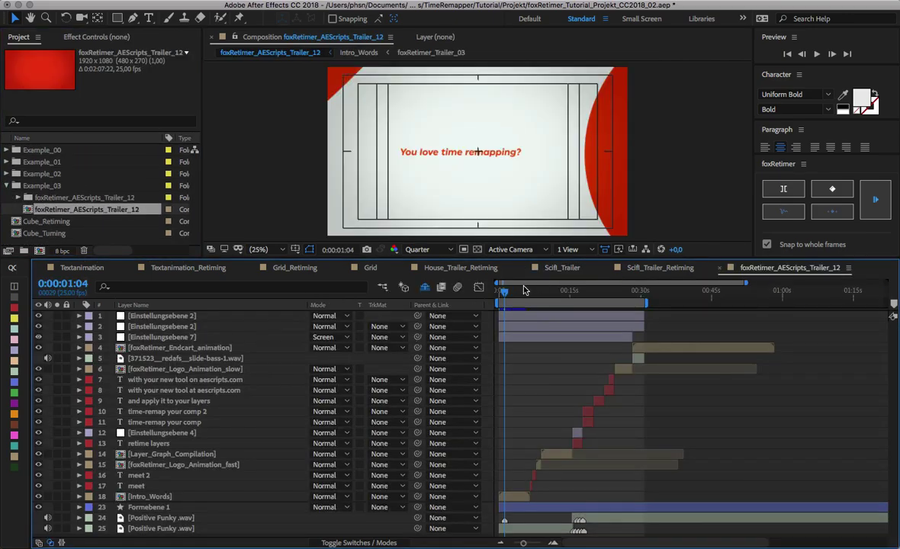
mouse_move(524, 290)
mouse_down()
mouse_move(595, 297)
mouse_move(532, 296)
mouse_up()
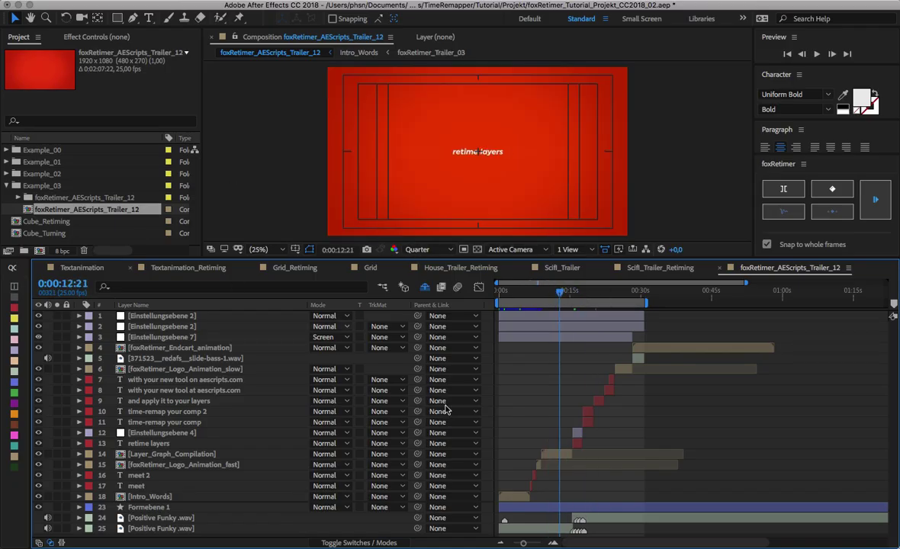
click(551, 455)
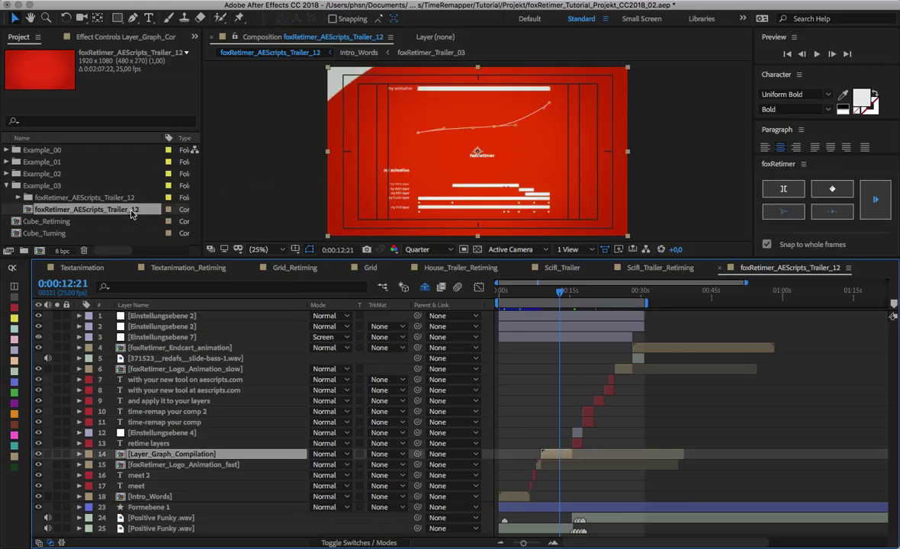
drag(132, 215, 37, 250)
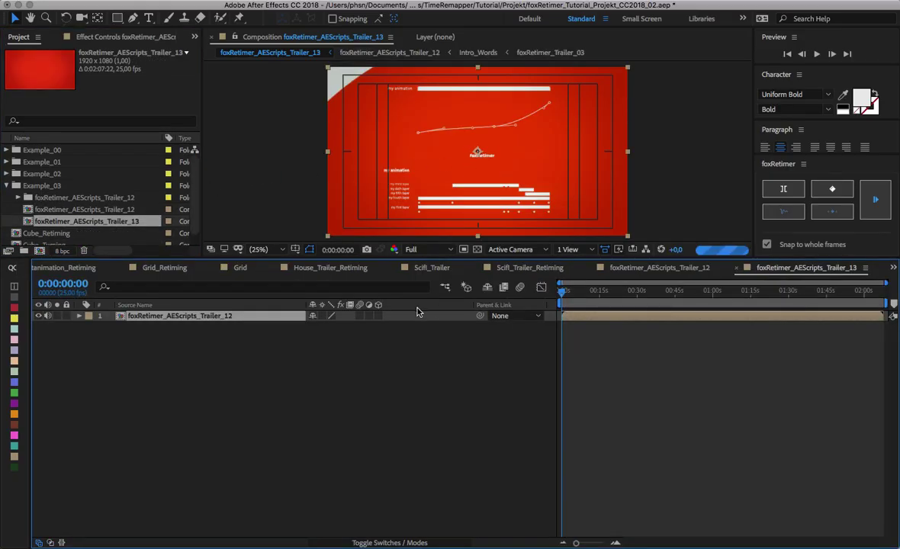
- Enable time remapping with keyframes at 0:00:03:12 and 0:00:28:19, deleting the end keyframe
right_click(220, 317)
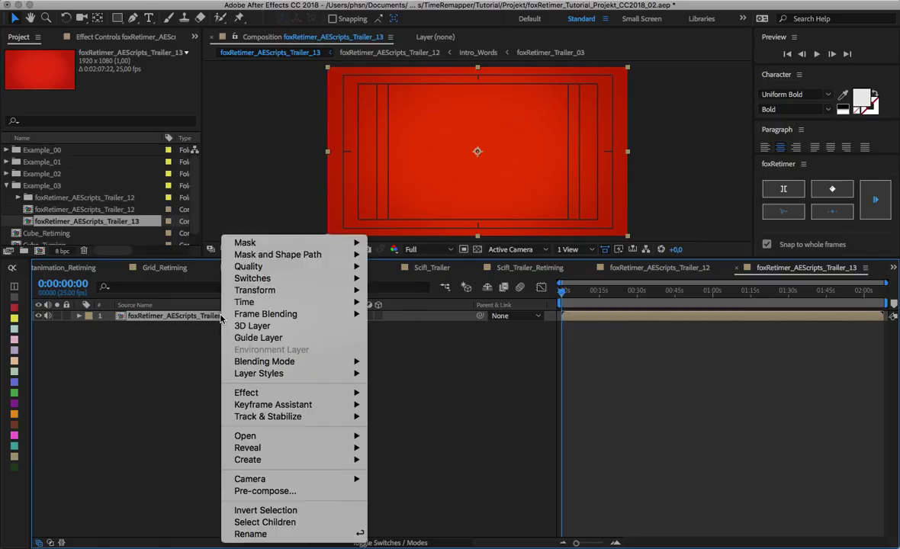
mouse_move(259, 302)
click(423, 302)
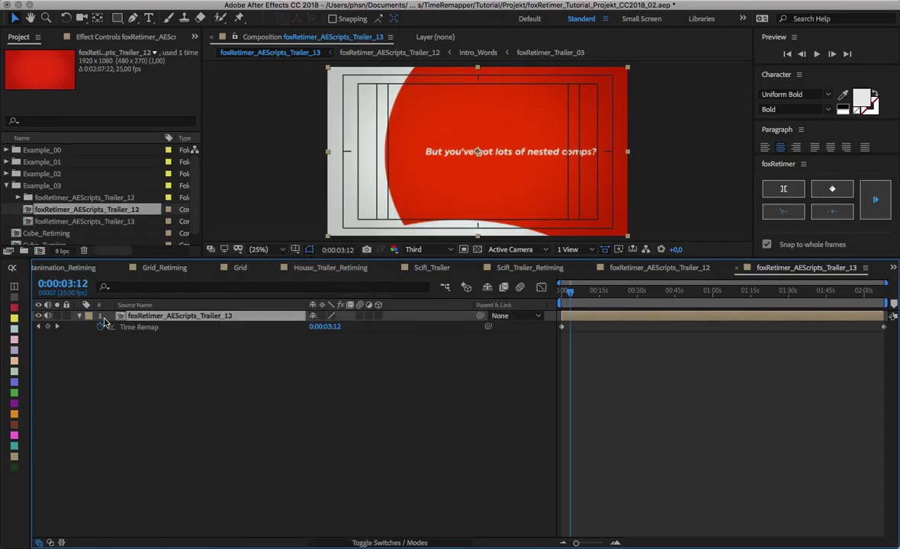
click(48, 326)
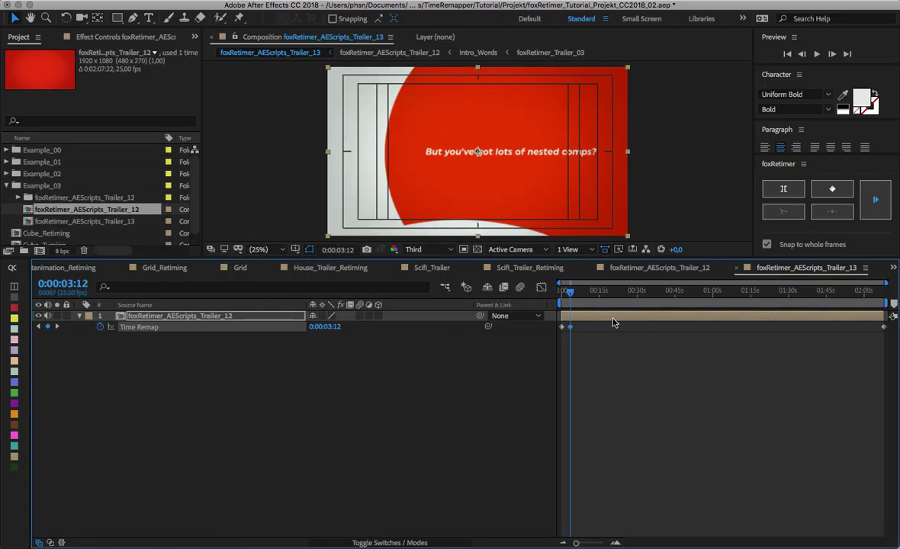
drag(681, 292, 633, 293)
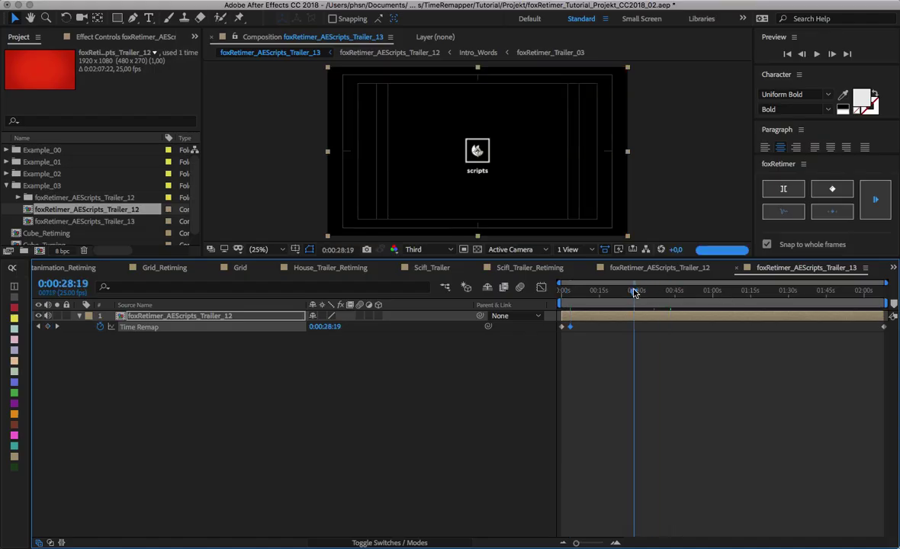
click(48, 327)
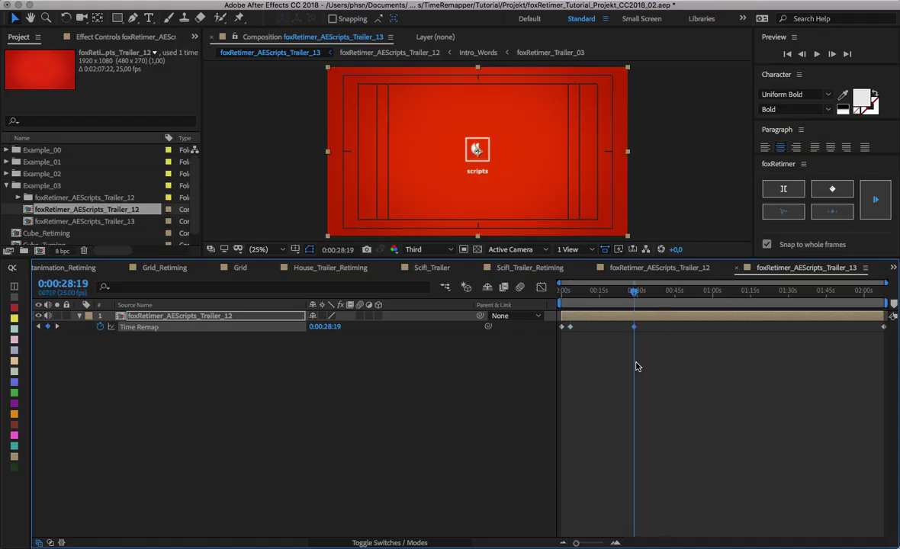
click(882, 326)
key(Delete)
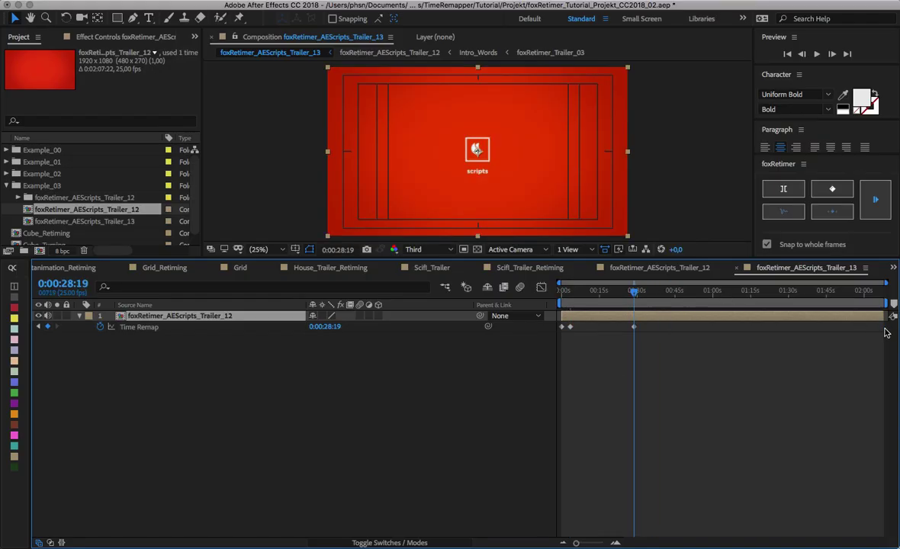
drag(571, 292, 575, 294)
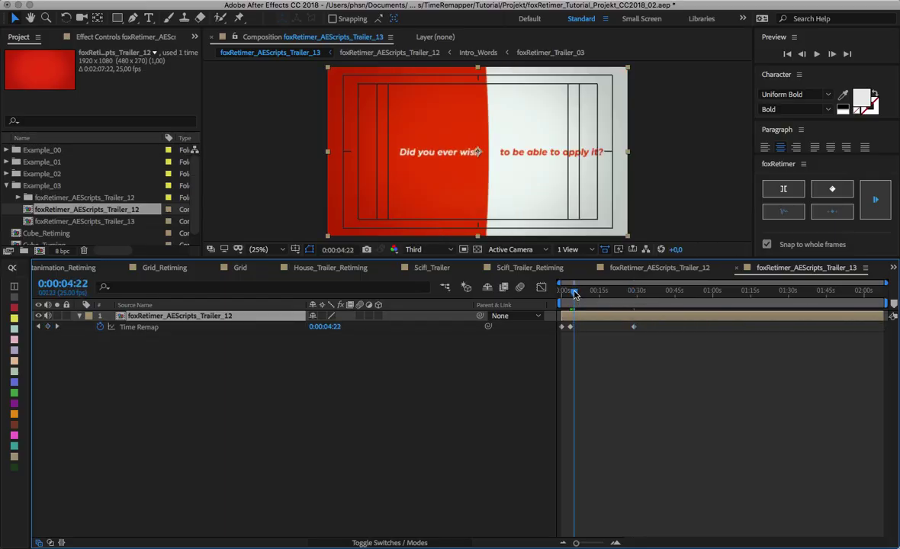
drag(574, 292, 573, 293)
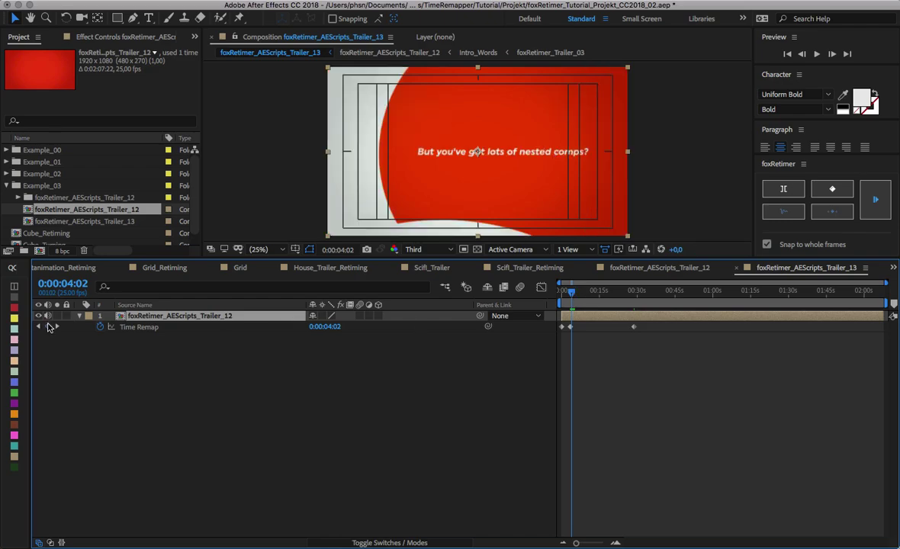
- In the Graph Editor, bend the Time Remap curve around the 0:00:17:03 keyframe to hold near 4 seconds
click(540, 286)
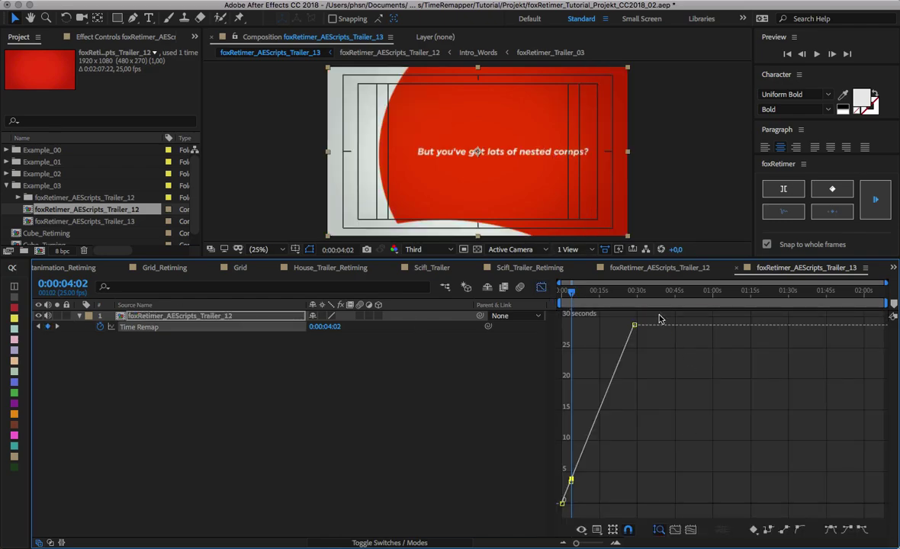
drag(660, 319, 606, 469)
drag(577, 305, 616, 298)
drag(568, 455, 548, 430)
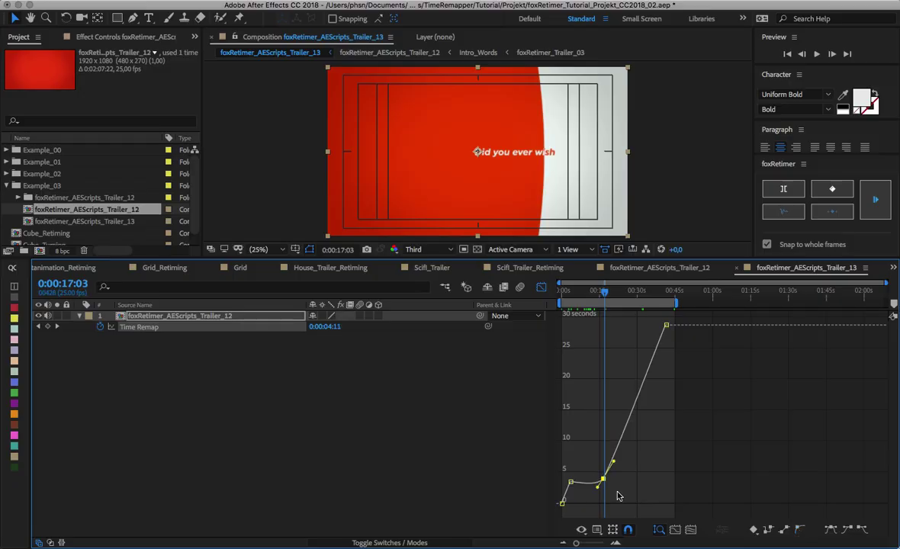
drag(602, 481, 621, 473)
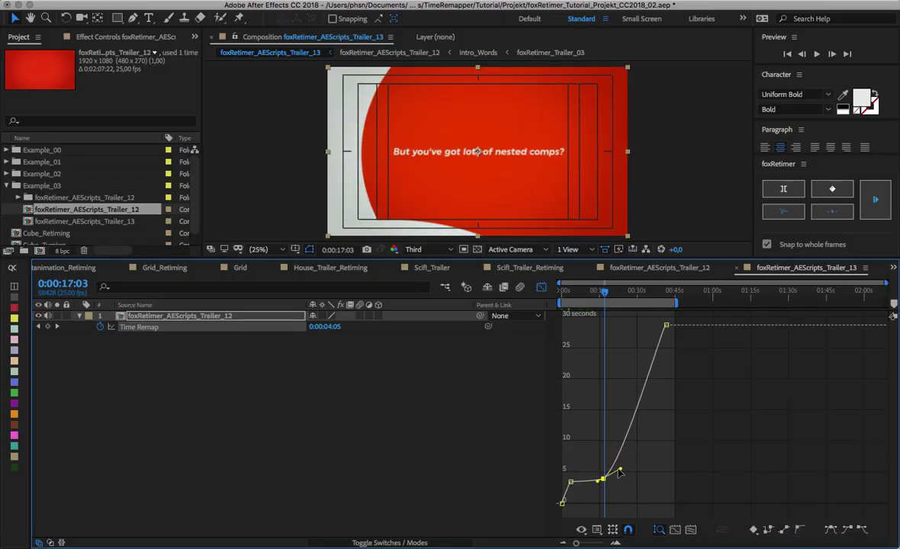
key(super+z)
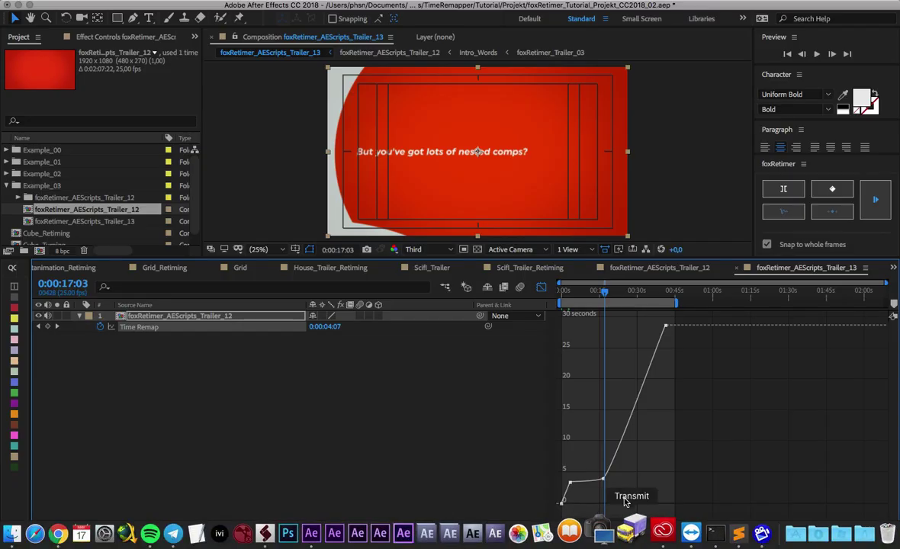
click(616, 542)
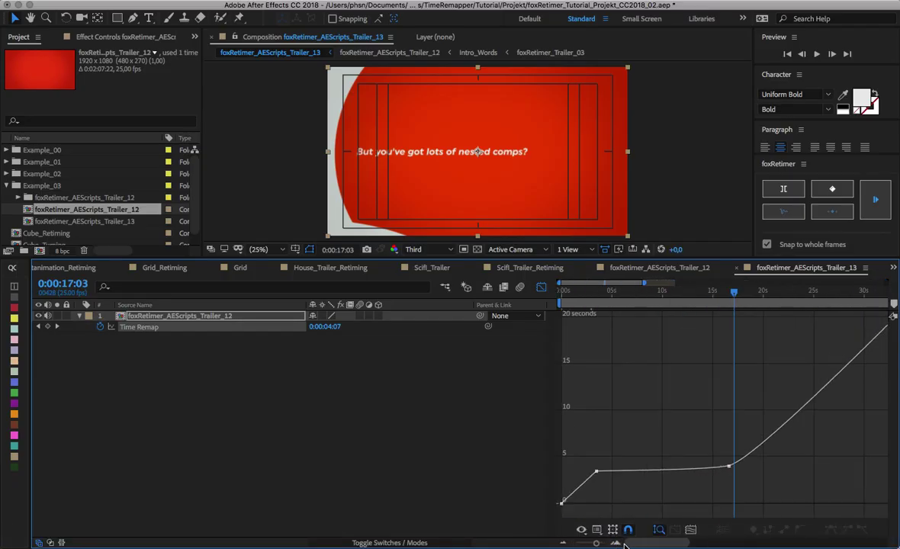
- Propagate the Trailer_13 time remap into the nested Trailer_12 comp and open it to preview
click(195, 297)
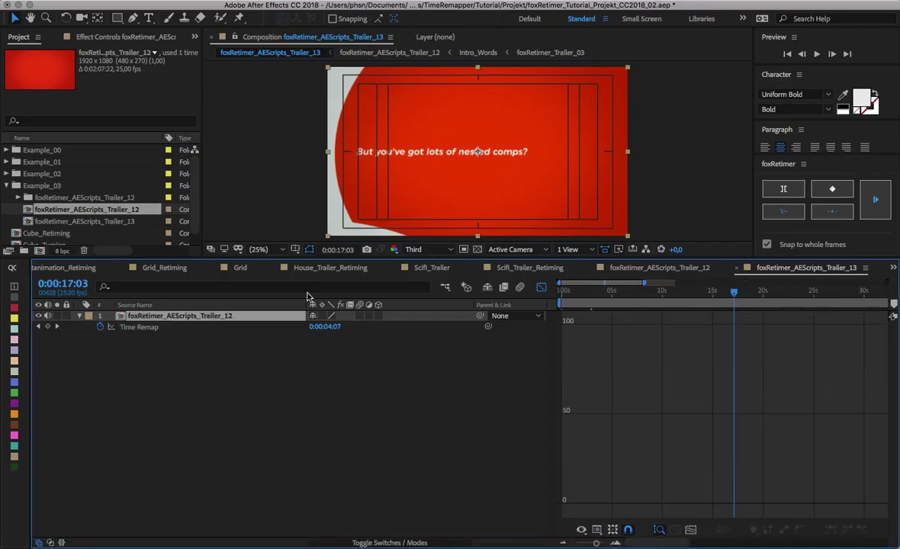
click(862, 194)
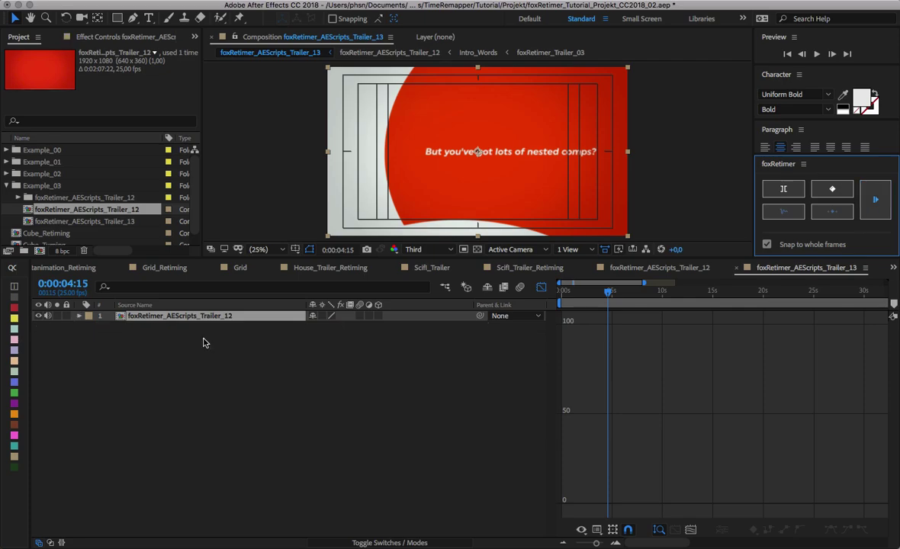
scroll(594, 466, down, 5)
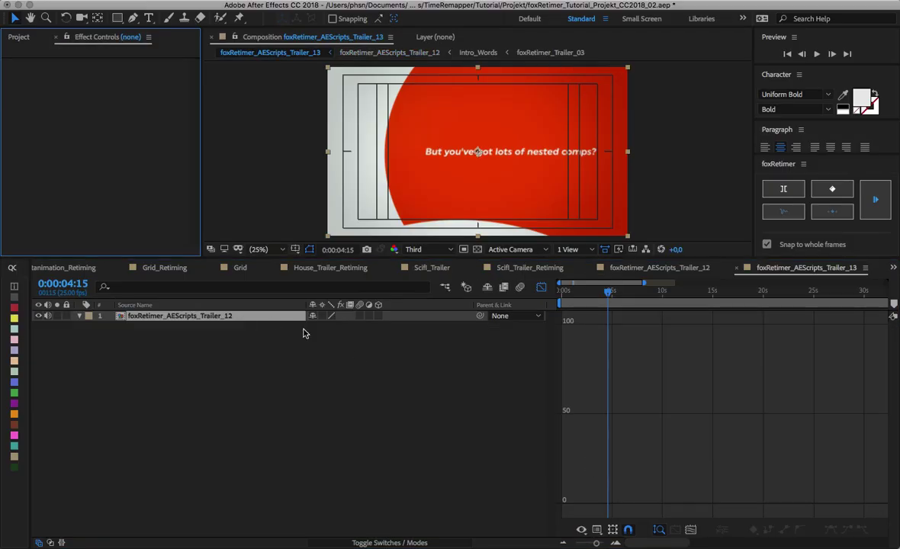
double_click(256, 317)
scroll(709, 473, down, 3)
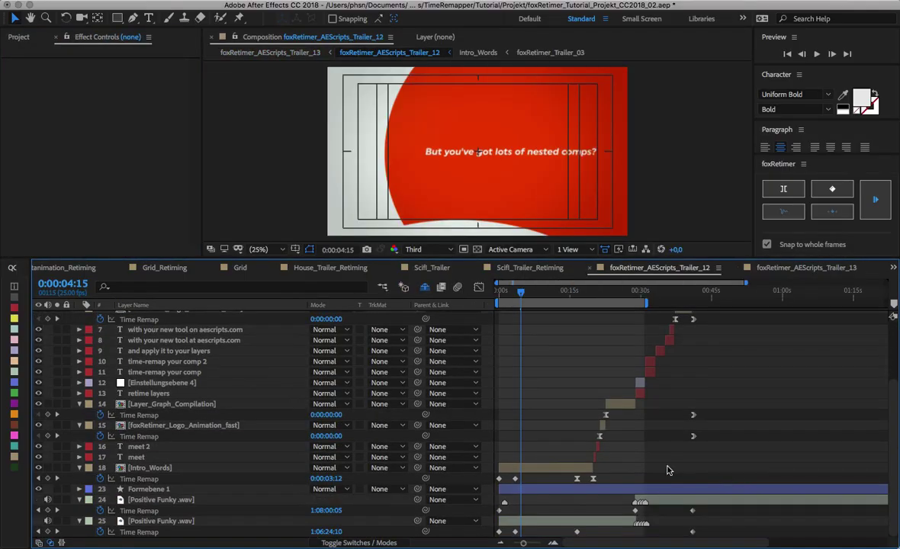
mouse_move(526, 298)
mouse_down()
mouse_move(514, 297)
mouse_move(560, 297)
mouse_move(529, 306)
mouse_up()
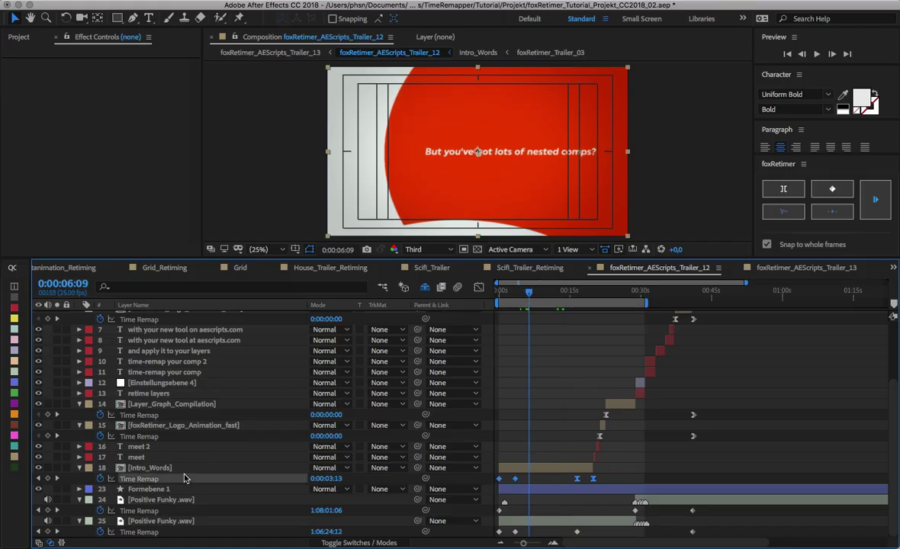
- Propagate the Intro_Words layer's retiming into its precomp and open Intro_Words
click(270, 468)
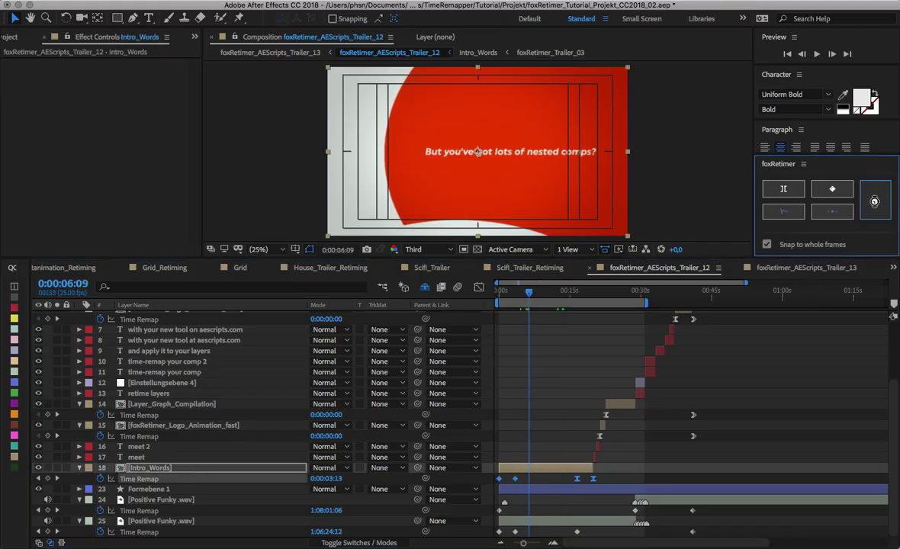
click(875, 200)
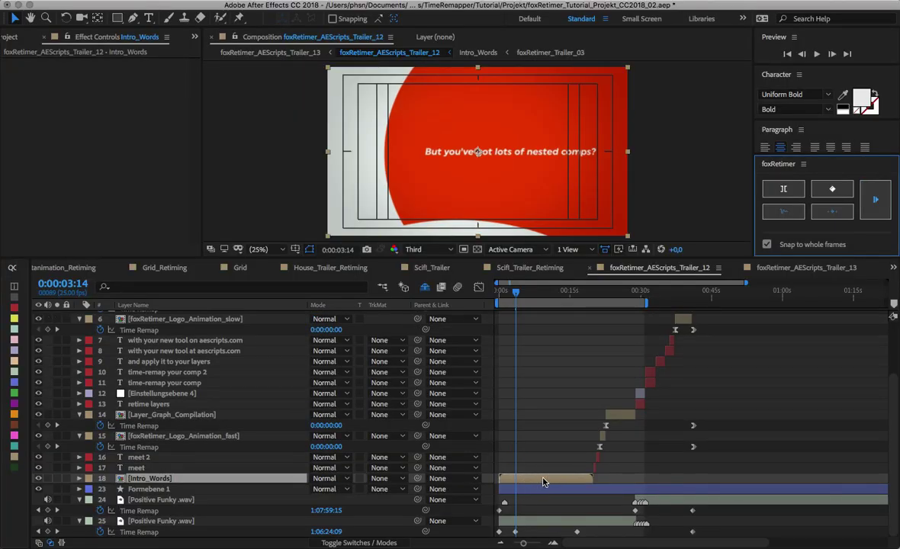
drag(543, 297, 545, 297)
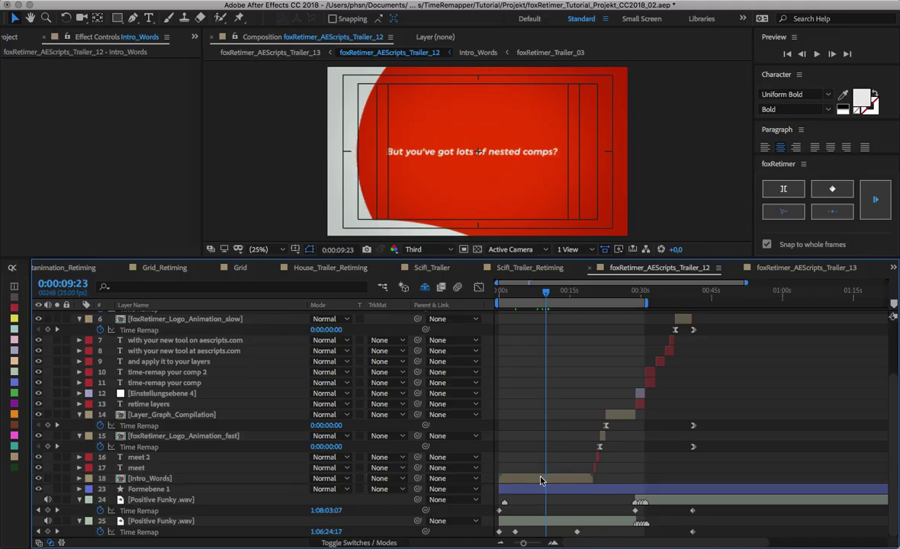
double_click(541, 480)
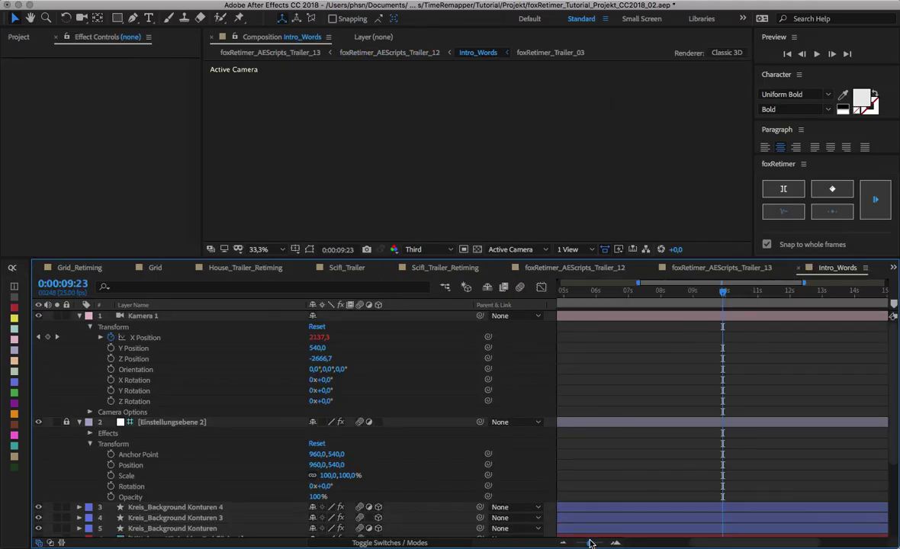
- Check the Intro_Words camera X Position keyframes, then return to Trailer_12 at 0:00:06:19
drag(591, 543, 576, 543)
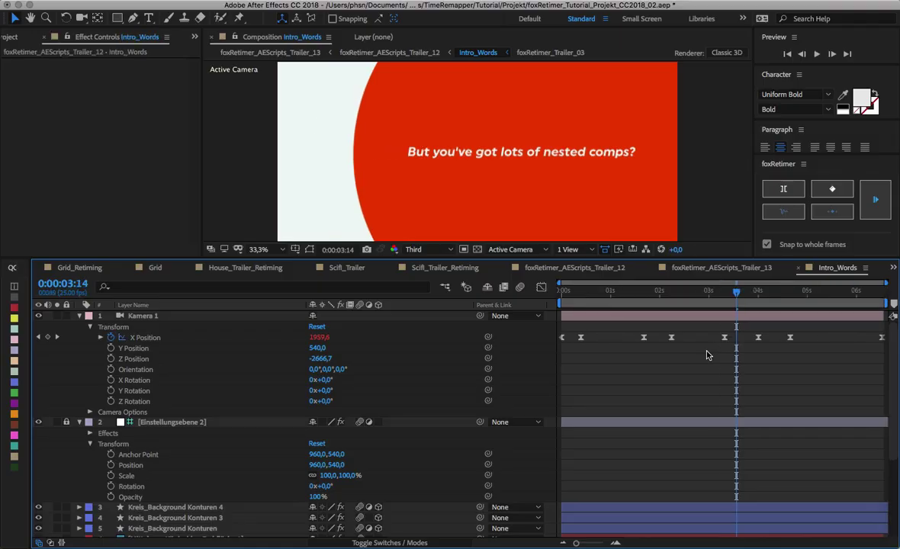
key(Tab)
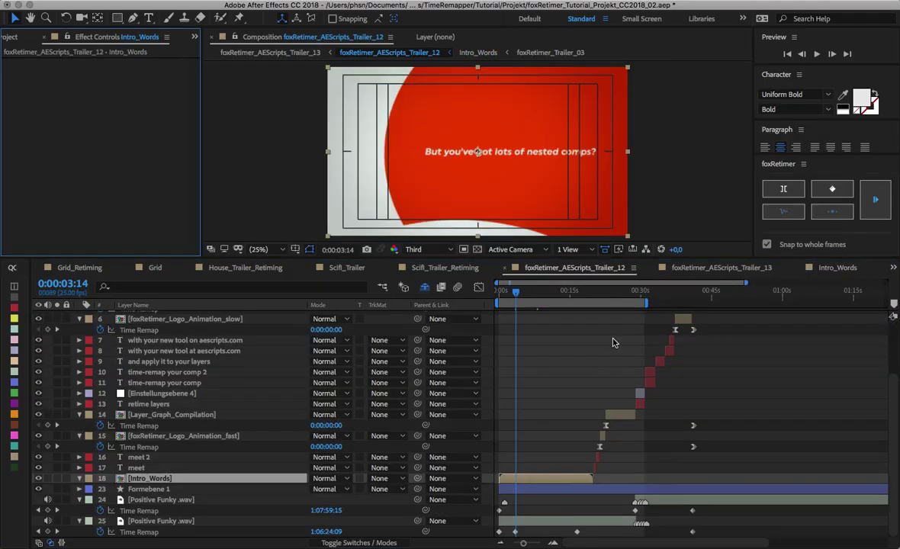
click(531, 296)
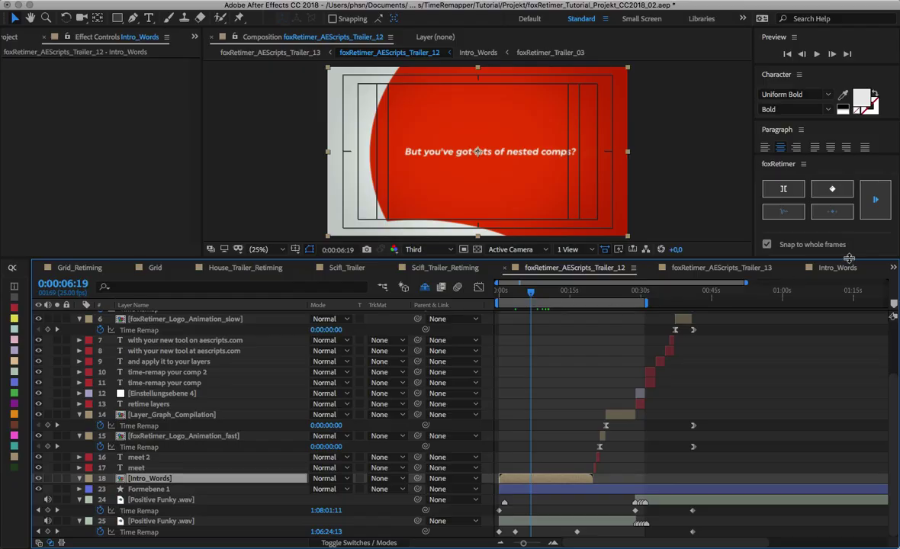
drag(781, 257, 864, 398)
- Open foxRetimer Help to the 'Adjust In- and Out-Points' page (1 of 7)
click(883, 292)
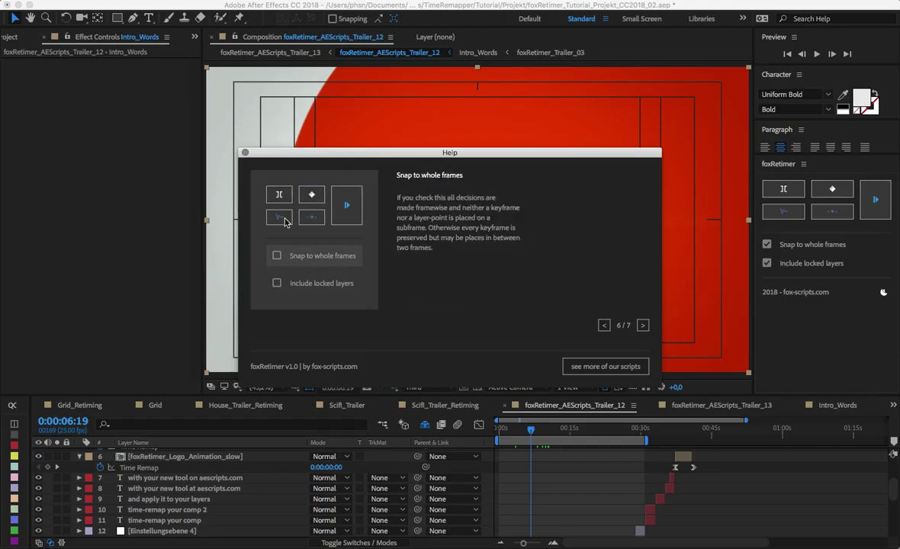
mouse_move(267, 192)
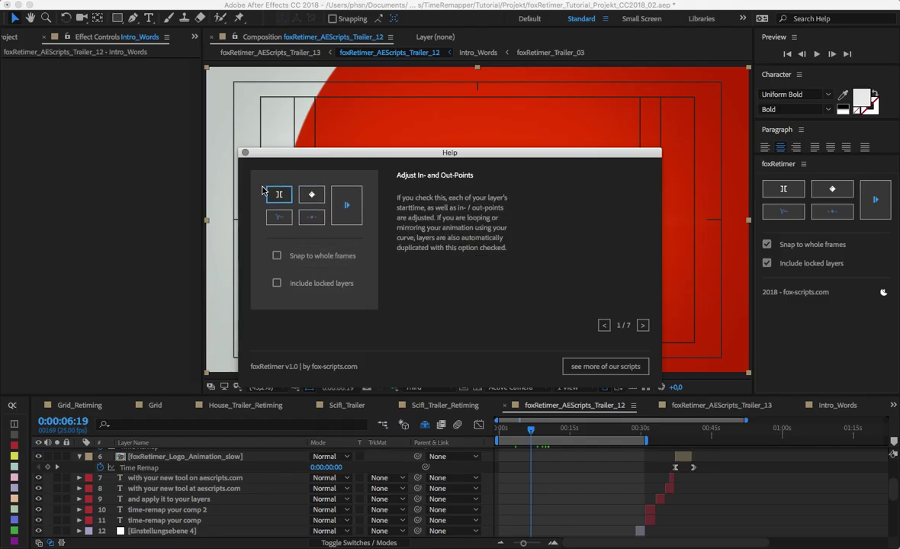